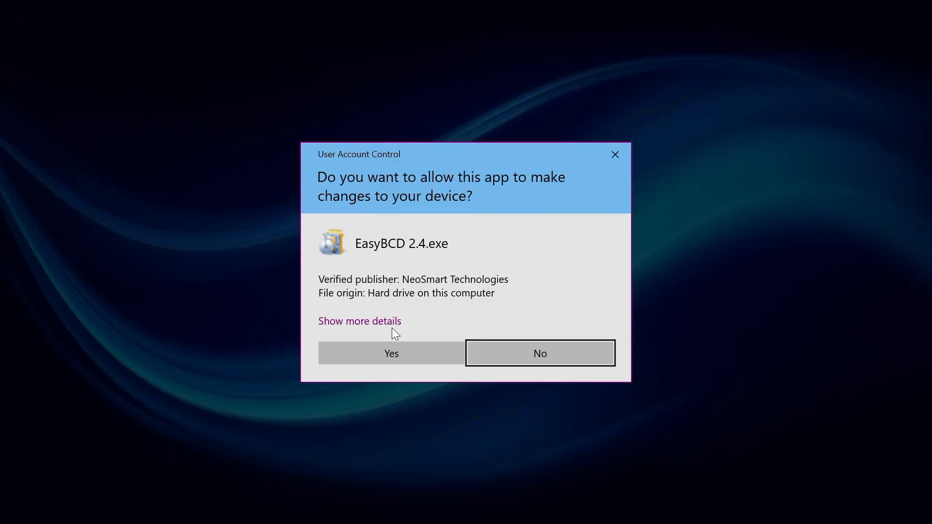
# Install EasyBCD 2.4 with default options, allowing device changes and accepting the license, and turn off running the program at the end
pyautogui.click(397, 354)
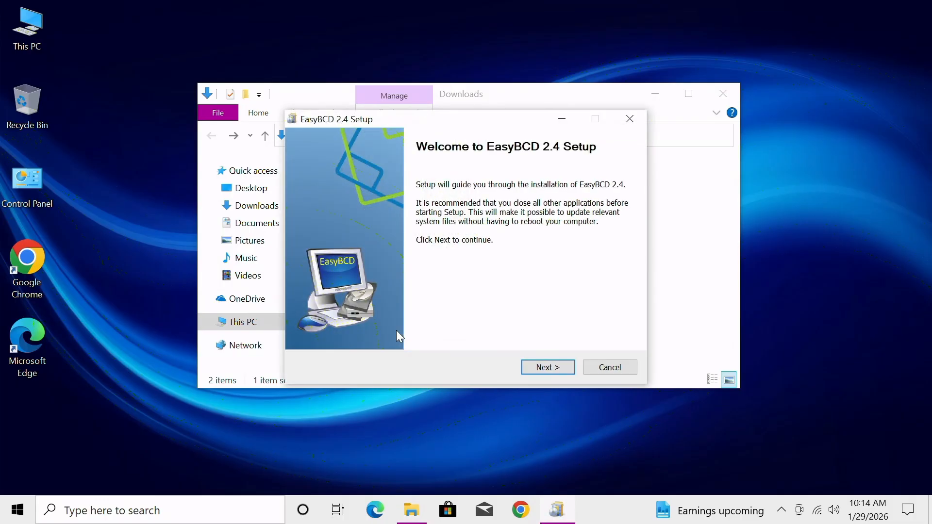
pyautogui.click(563, 369)
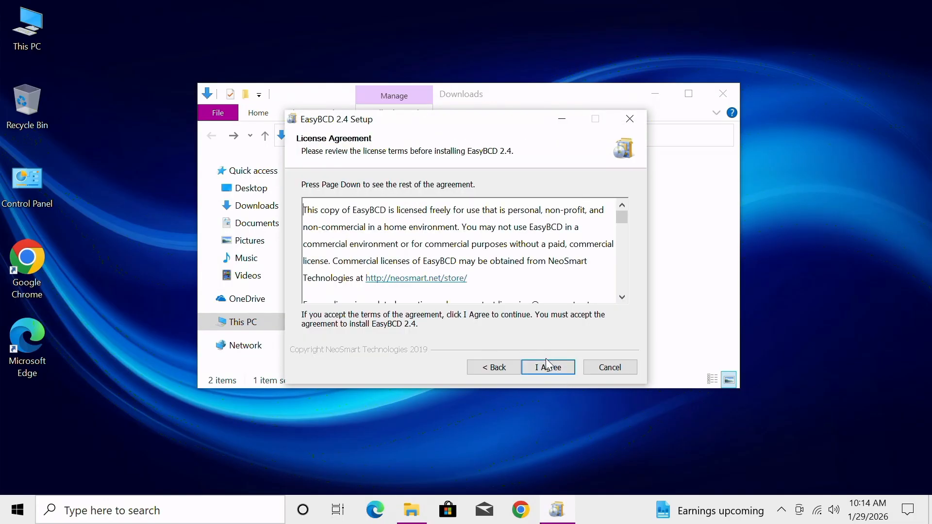
pyautogui.click(548, 367)
pyautogui.click(548, 368)
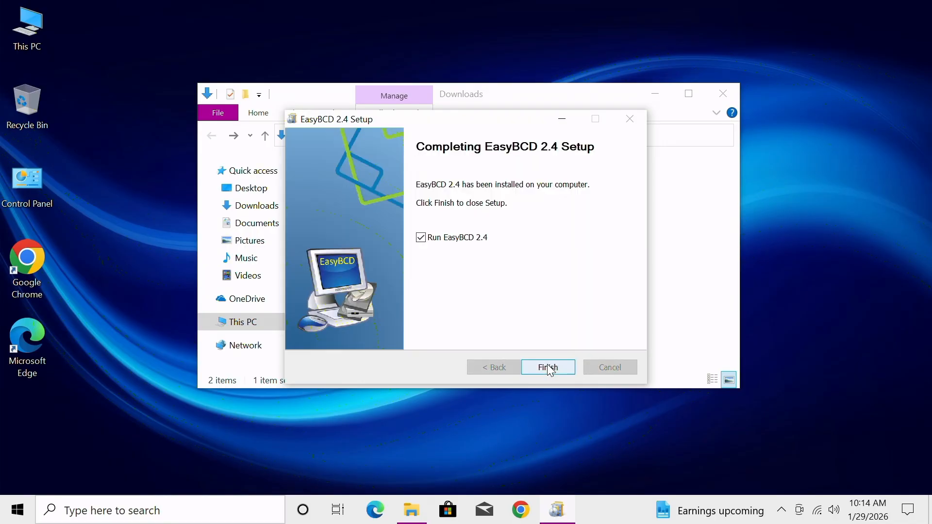
pyautogui.click(419, 238)
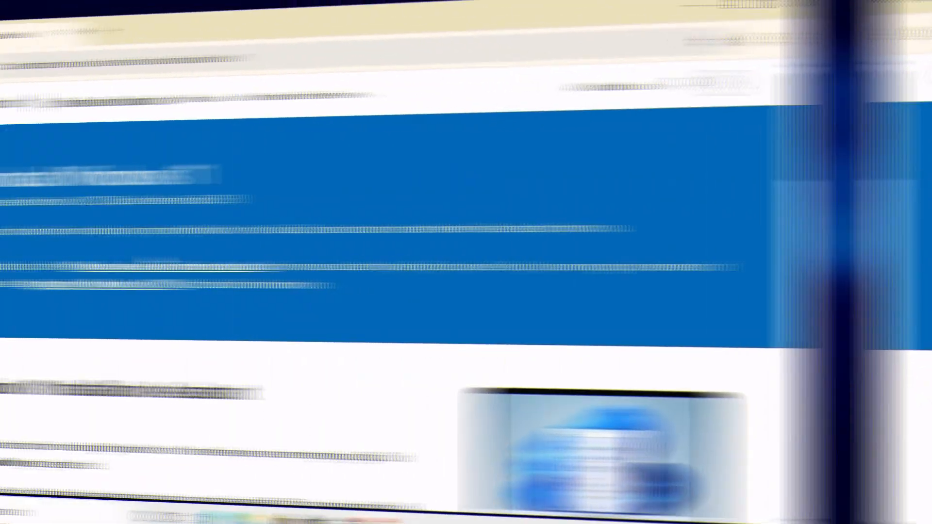
# On Microsoft's Windows 11 download page, select the multi-edition ISO for x64 devices and confirm the choice
pyautogui.scroll(-3, 305, 259)
pyautogui.scroll(-4, 230, 261)
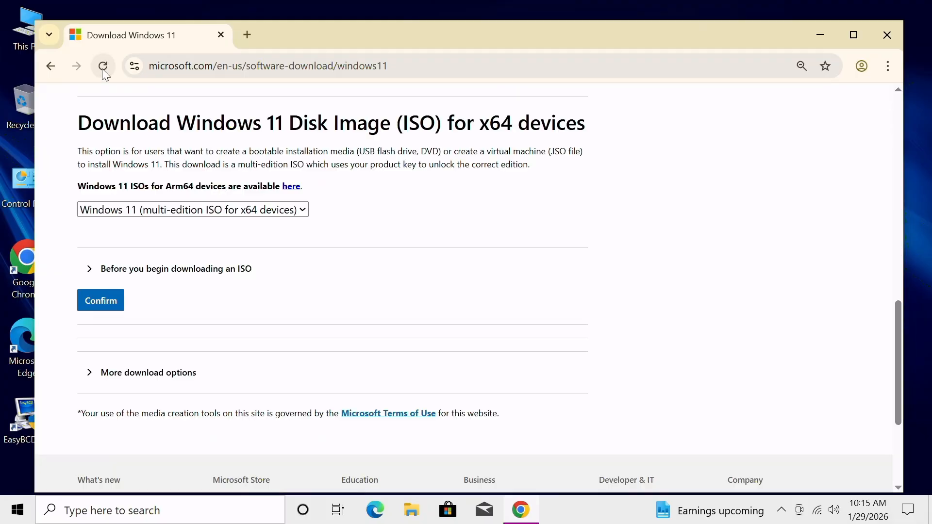
pyautogui.click(103, 69)
pyautogui.click(205, 214)
pyautogui.click(154, 248)
pyautogui.click(101, 300)
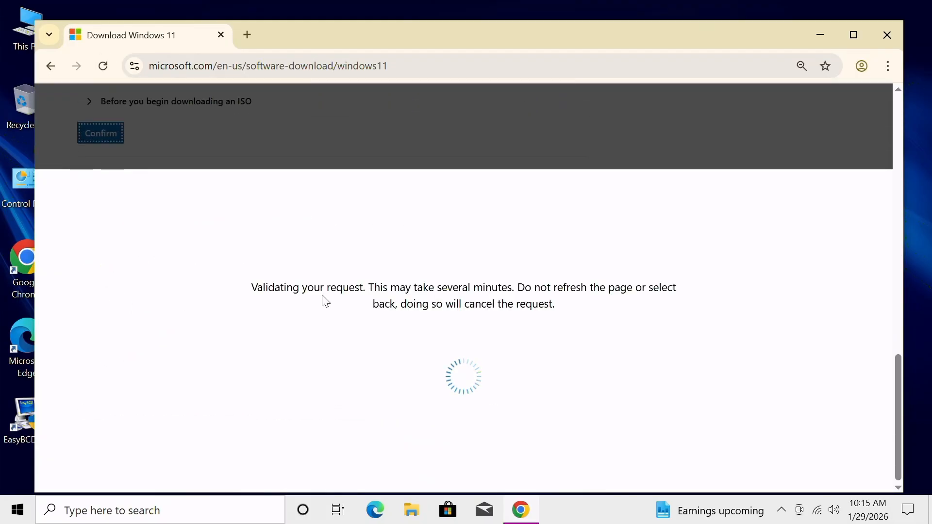
pyautogui.click(163, 247)
# Choose English as the product language for the Windows 11 ISO and confirm it
pyautogui.click(854, 35)
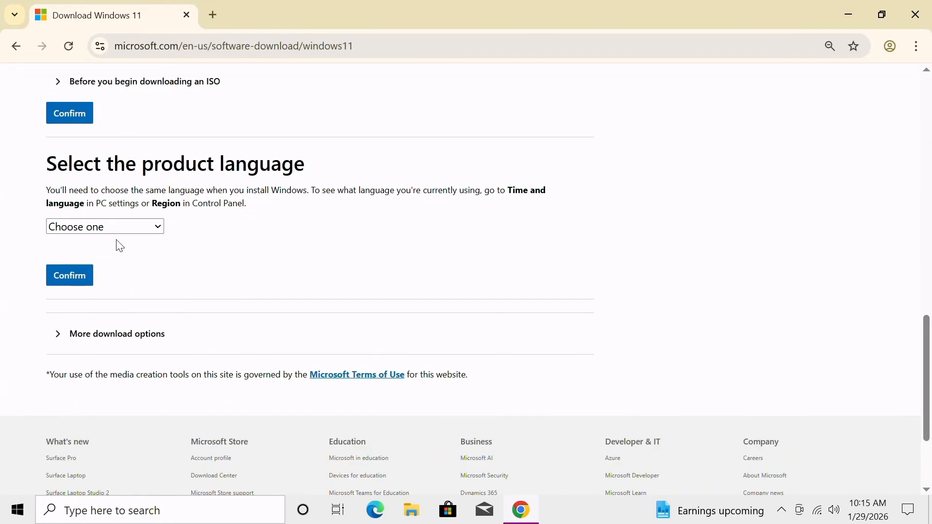
pyautogui.click(108, 227)
pyautogui.click(129, 449)
pyautogui.click(66, 279)
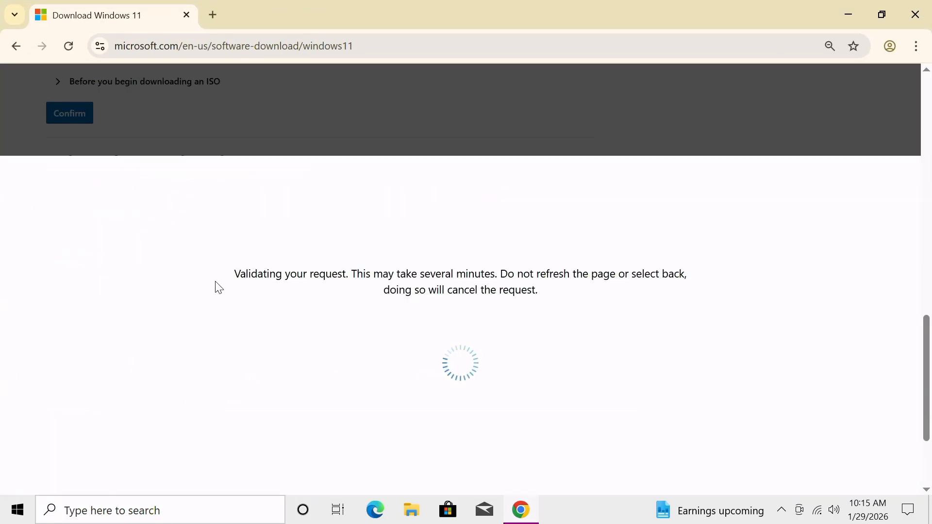
pyautogui.scroll(3, 215, 282)
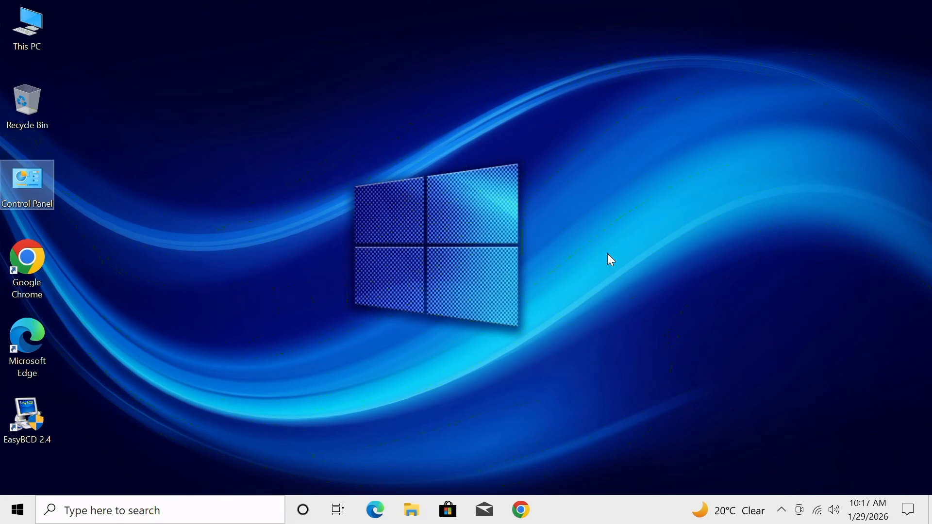
# Open Disk Management and shrink the C: volume by 10240 MB
pyautogui.rightClick(17, 509)
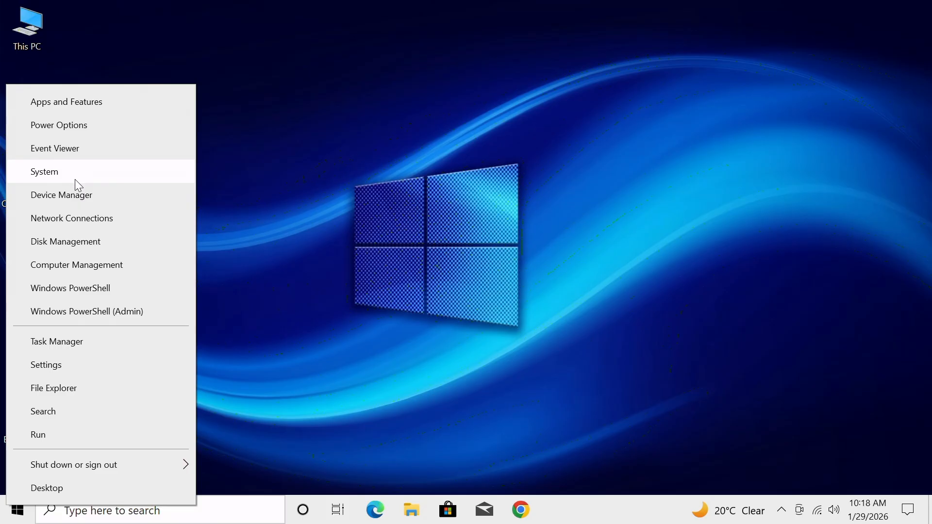
pyautogui.click(80, 243)
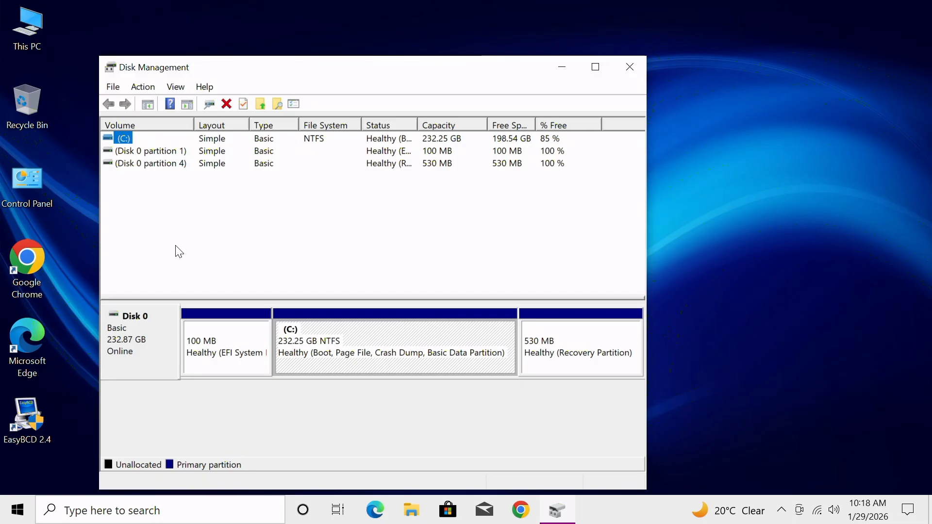
pyautogui.rightClick(403, 352)
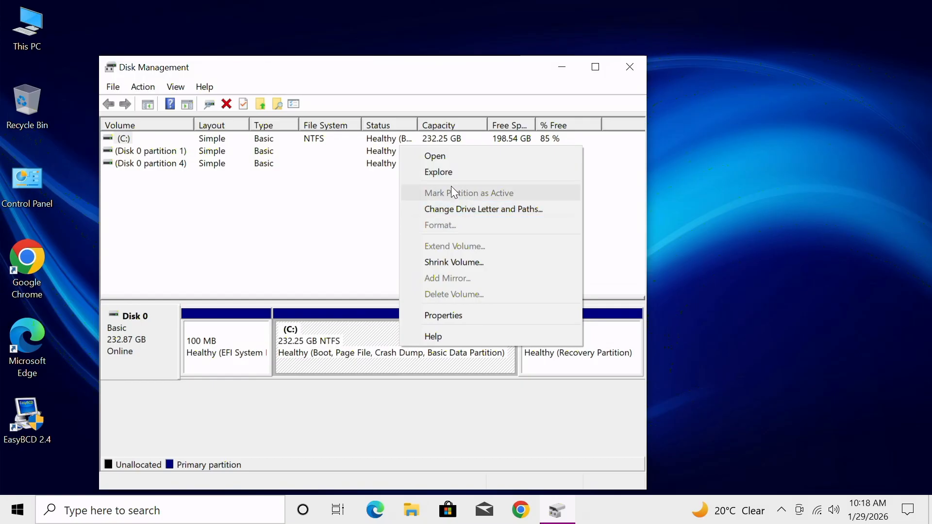
pyautogui.click(459, 261)
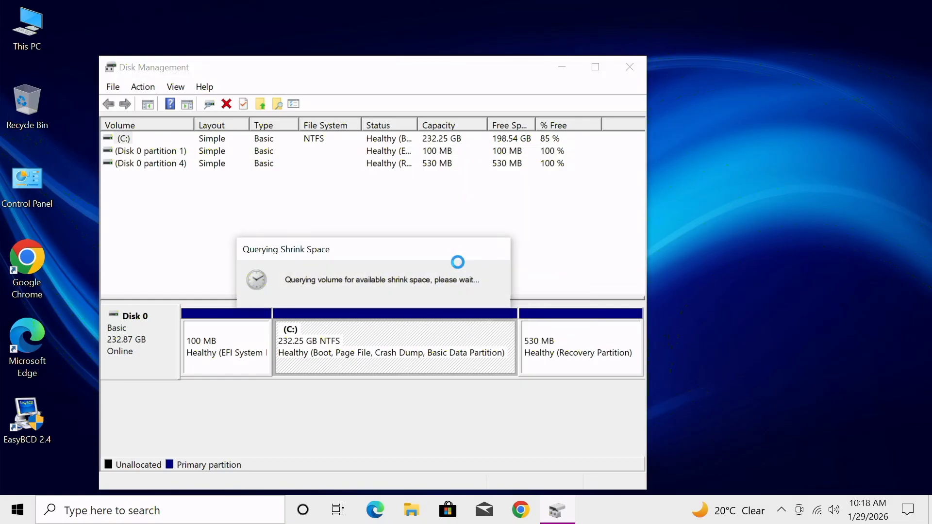
pyautogui.write('10240')
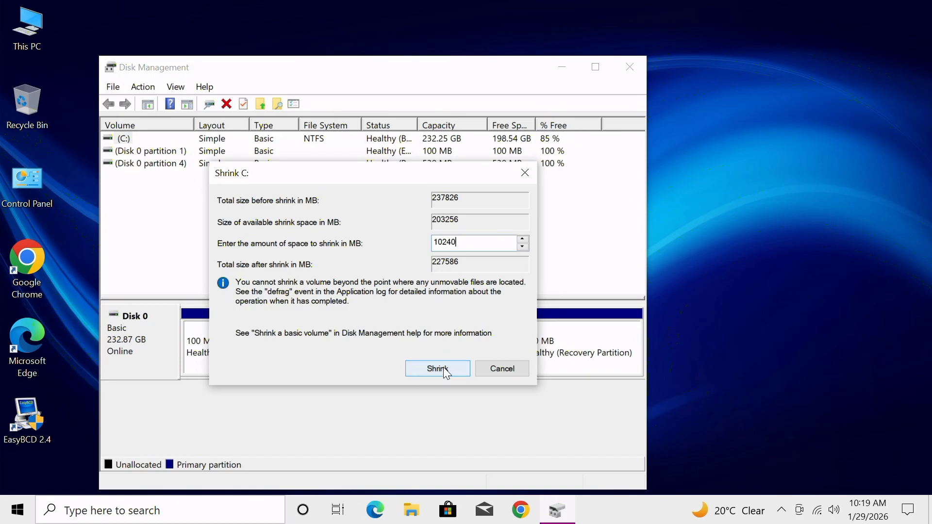
pyautogui.click(445, 371)
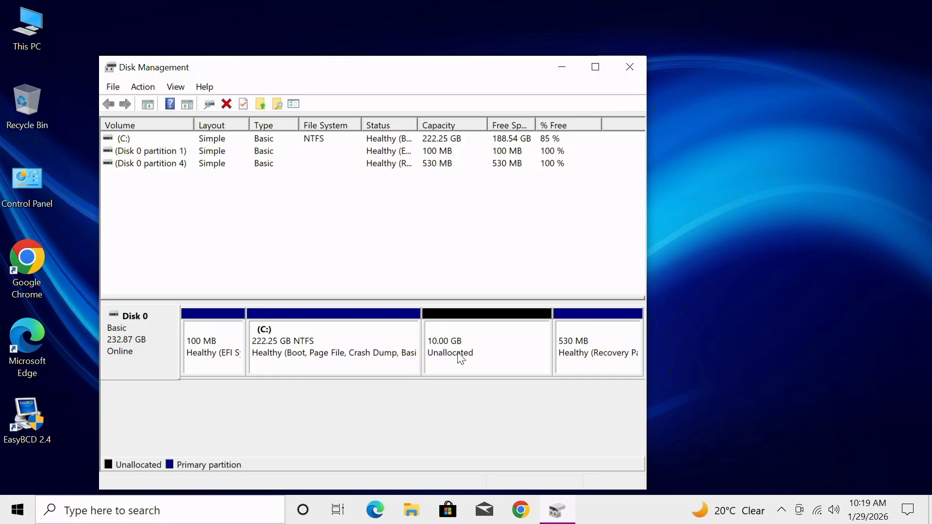
# Create a 10239 MB simple volume in the unallocated space, with drive letter D, quick-formatted as NTFS and labelled New Volume, and dismiss the AutoPlay notification
pyautogui.rightClick(459, 358)
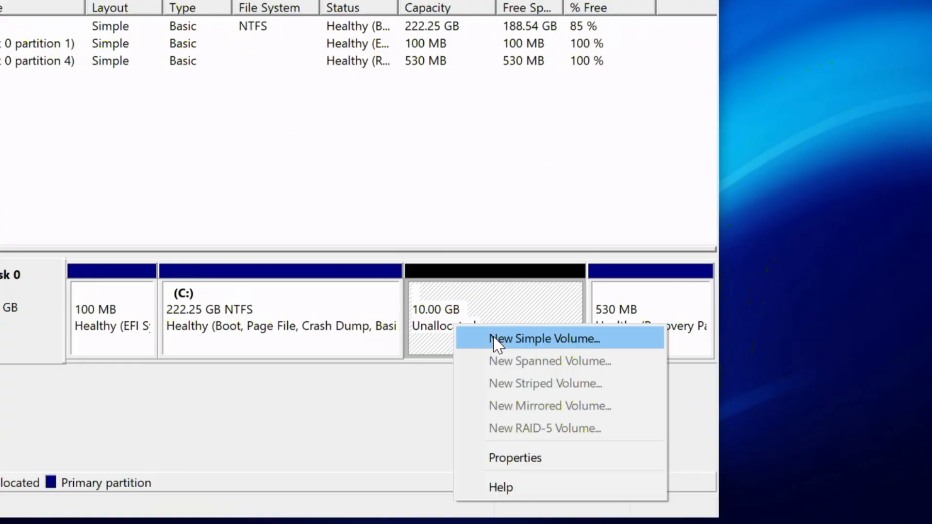
pyautogui.click(494, 339)
pyautogui.click(508, 450)
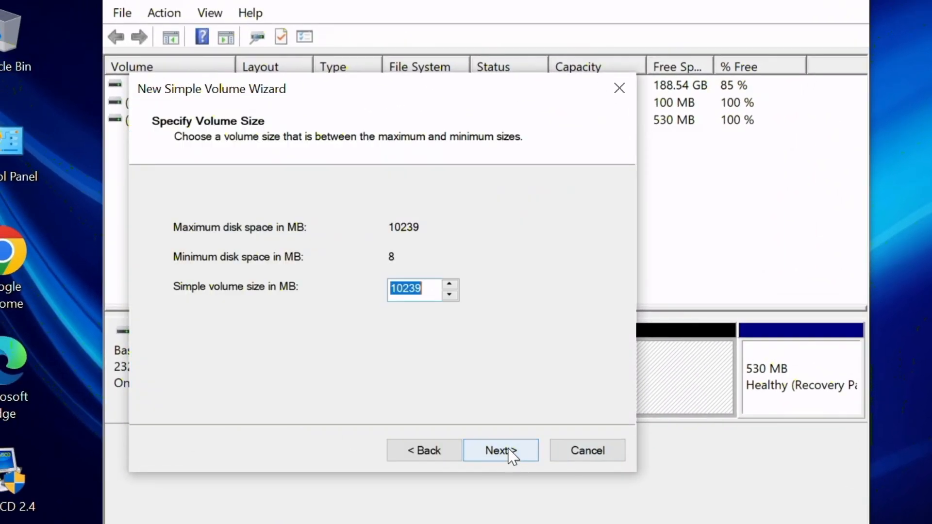
pyautogui.click(515, 450)
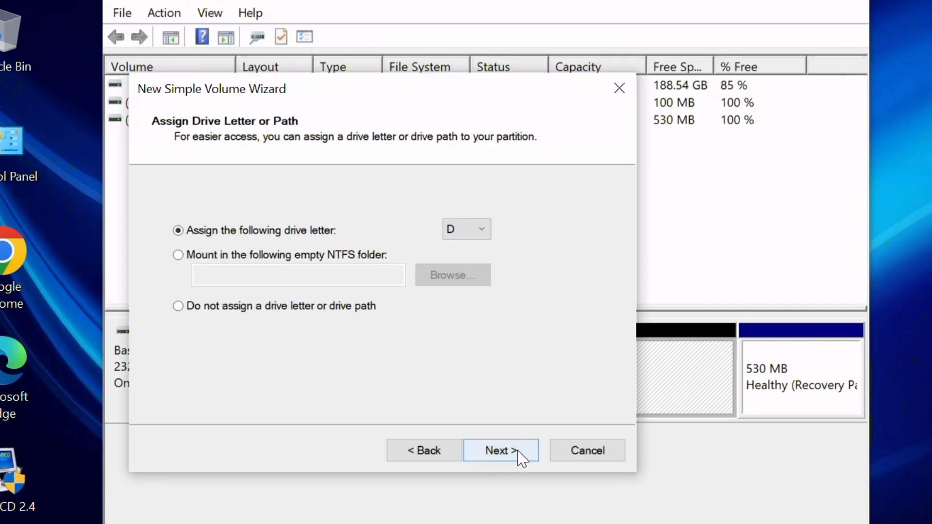
pyautogui.click(519, 454)
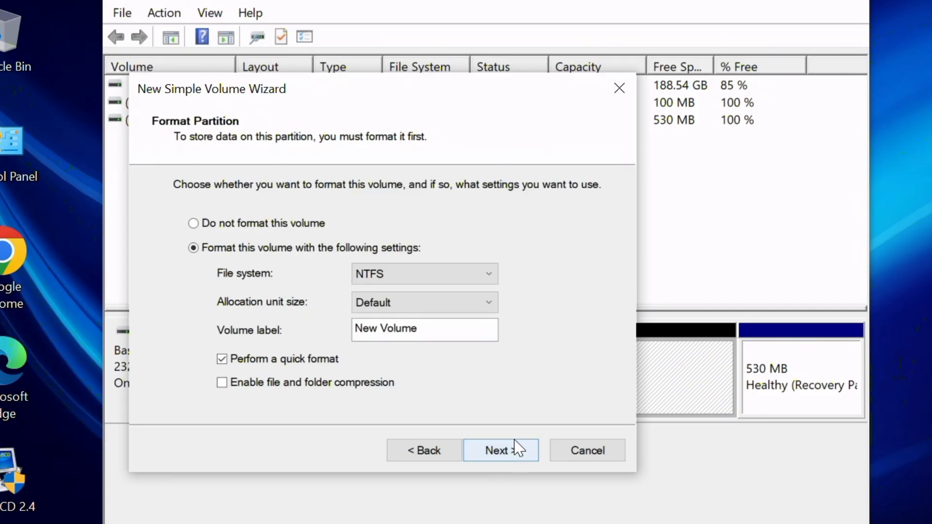
pyautogui.click(496, 456)
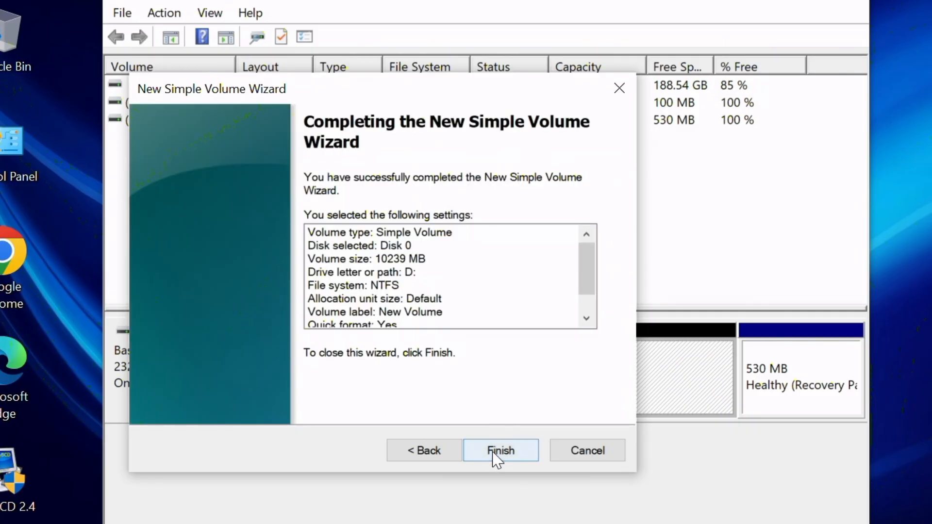
pyautogui.click(502, 455)
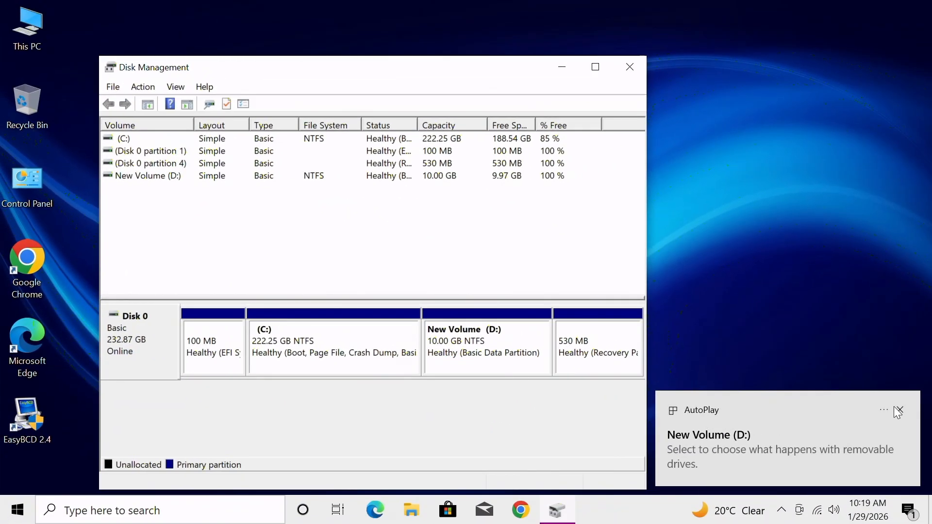
pyautogui.click(897, 409)
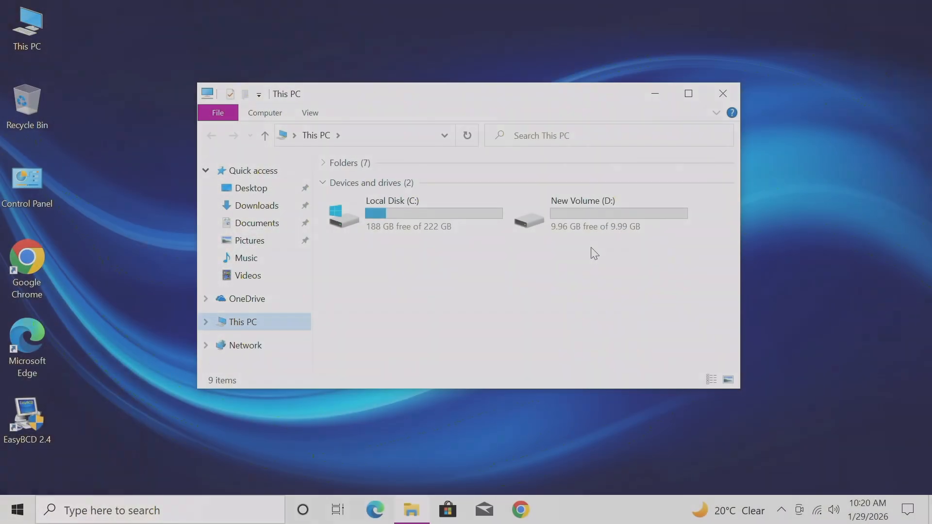
# Mount the Win11_25H2_English_x64 disc image from the Downloads folder
pyautogui.click(587, 206)
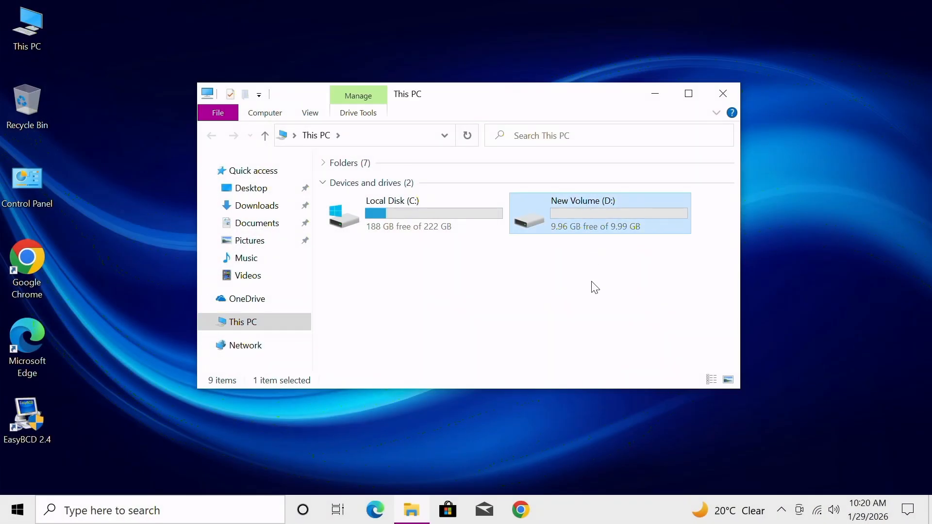
pyautogui.click(268, 207)
pyautogui.click(492, 292)
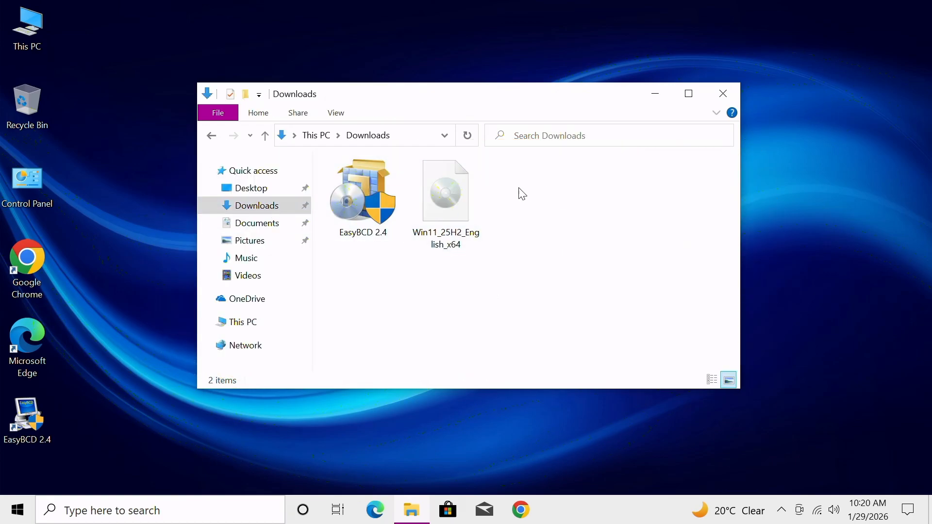
pyautogui.moveTo(452, 199)
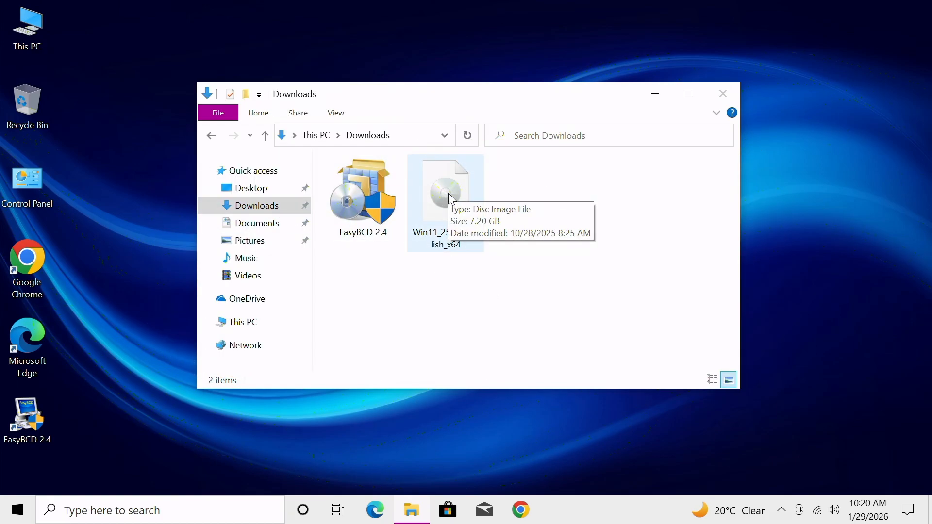
pyautogui.rightClick(448, 194)
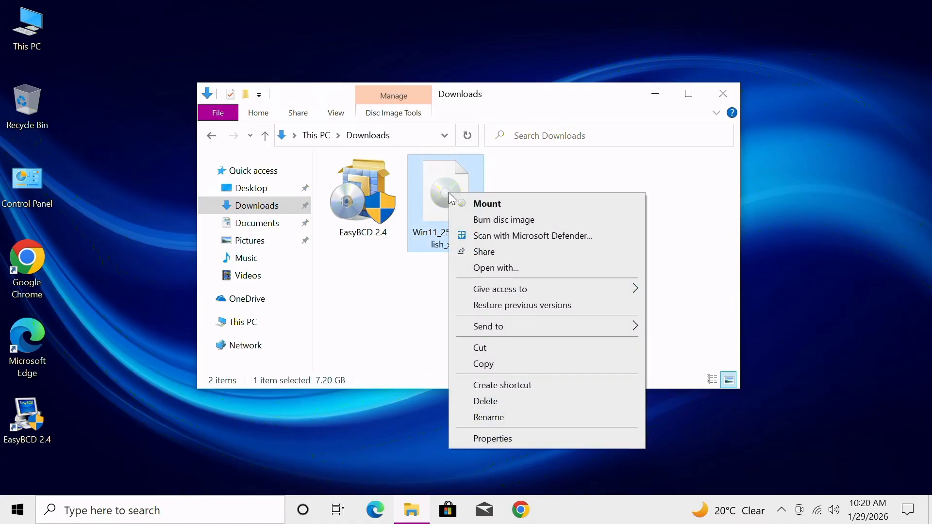
pyautogui.click(490, 204)
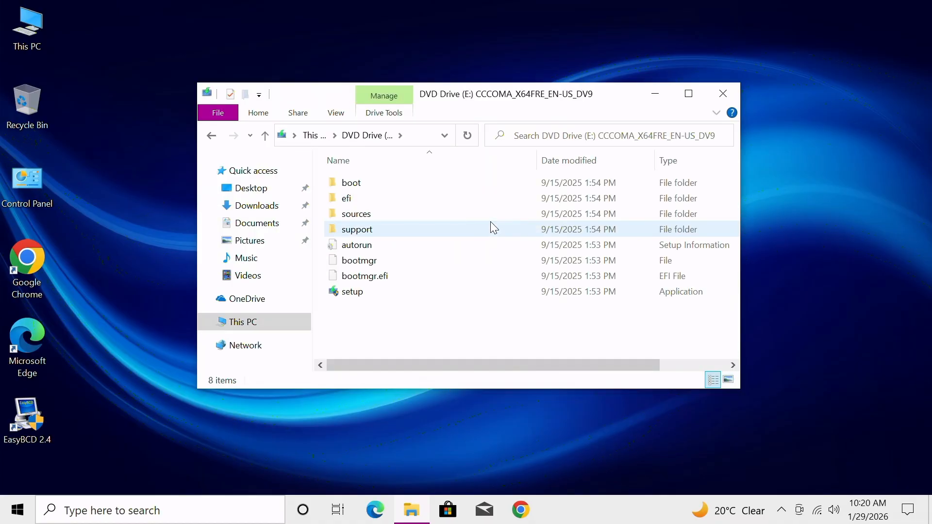
# Copy all files and folders from the mounted Windows 11 DVD drive (E:) to New Volume (D:)
pyautogui.moveTo(361, 335); pyautogui.dragTo(349, 186)
pyautogui.rightClick(349, 186)
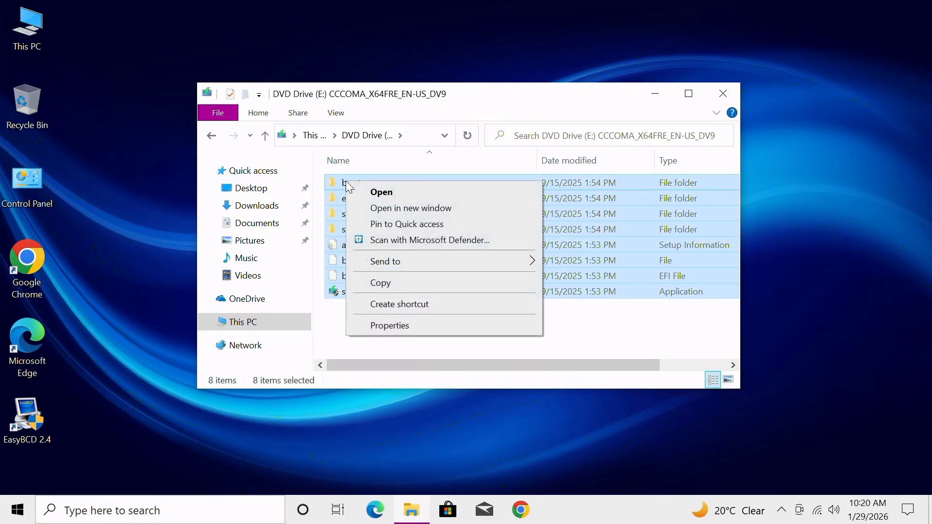
pyautogui.click(384, 282)
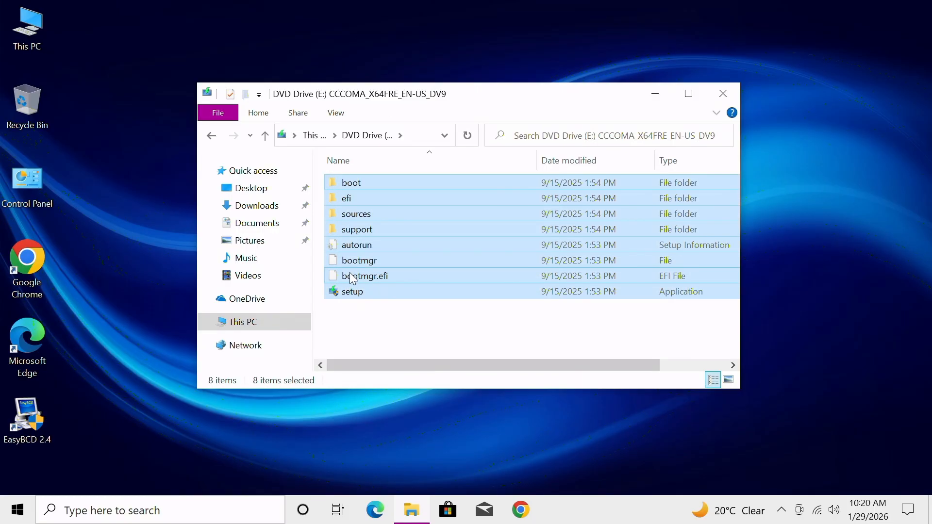
pyautogui.click(247, 323)
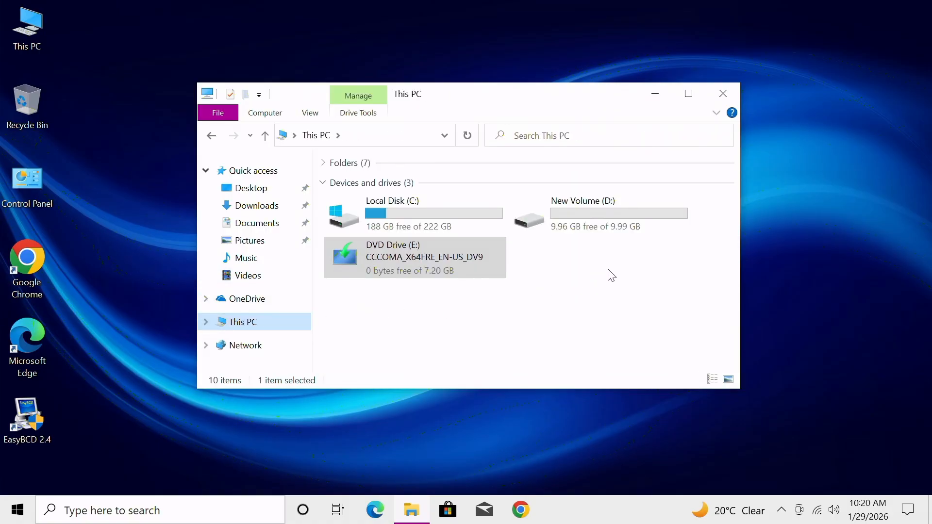
pyautogui.doubleClick(598, 217)
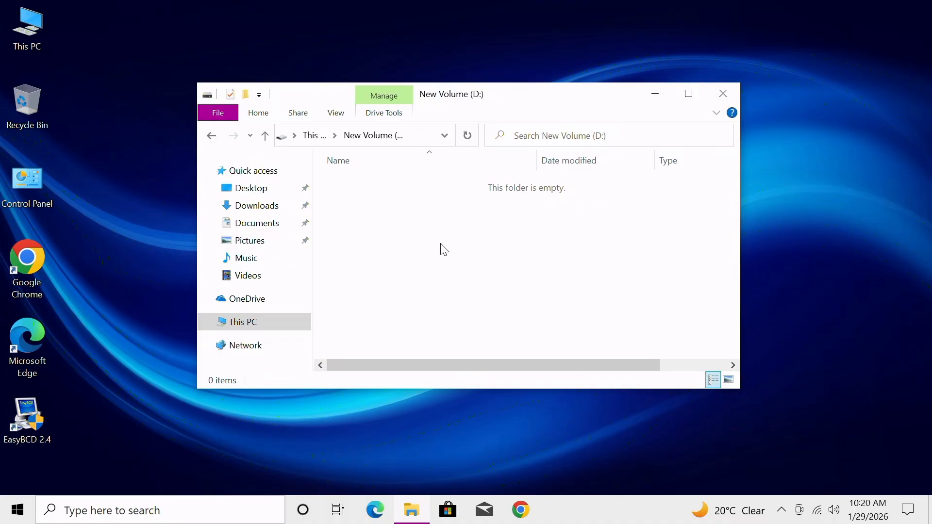
pyautogui.rightClick(444, 249)
pyautogui.click(474, 365)
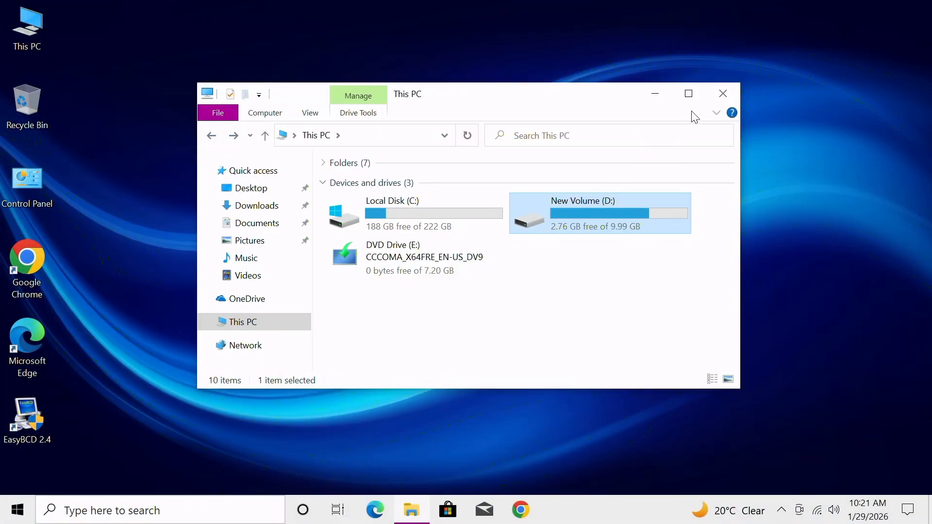
# Close the file window, launch EasyBCD 2.4 with permission to make changes, and acknowledge the EFI bootloader warning
pyautogui.click(723, 94)
pyautogui.doubleClick(29, 417)
pyautogui.click(423, 354)
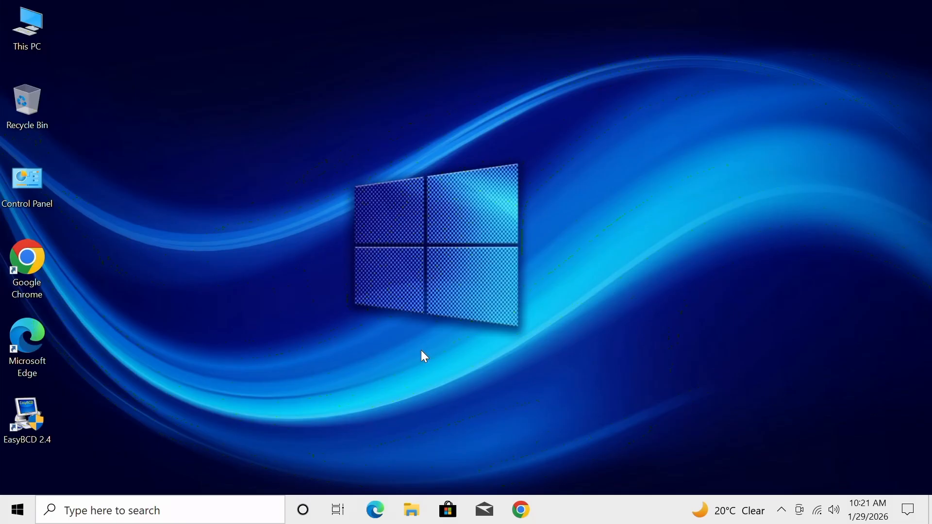
pyautogui.click(502, 328)
pyautogui.doubleClick(38, 406)
pyautogui.click(380, 357)
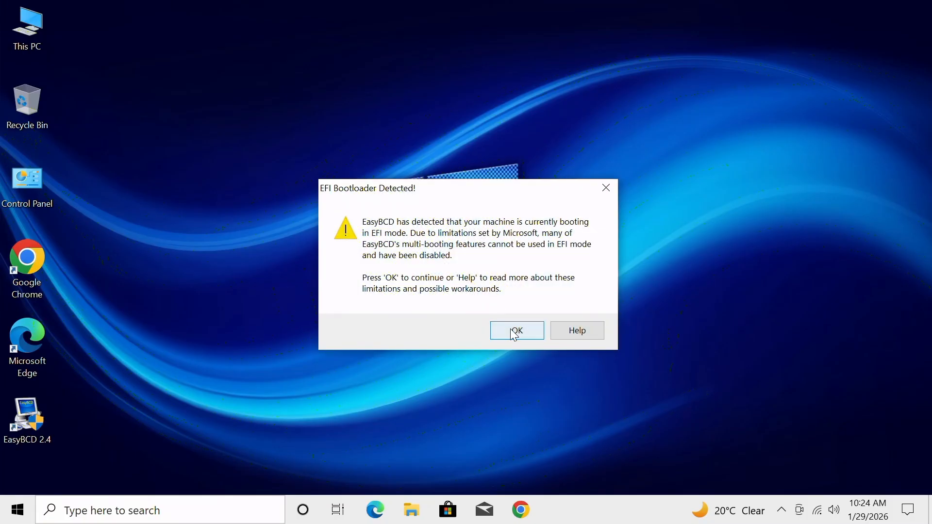
pyautogui.click(515, 335)
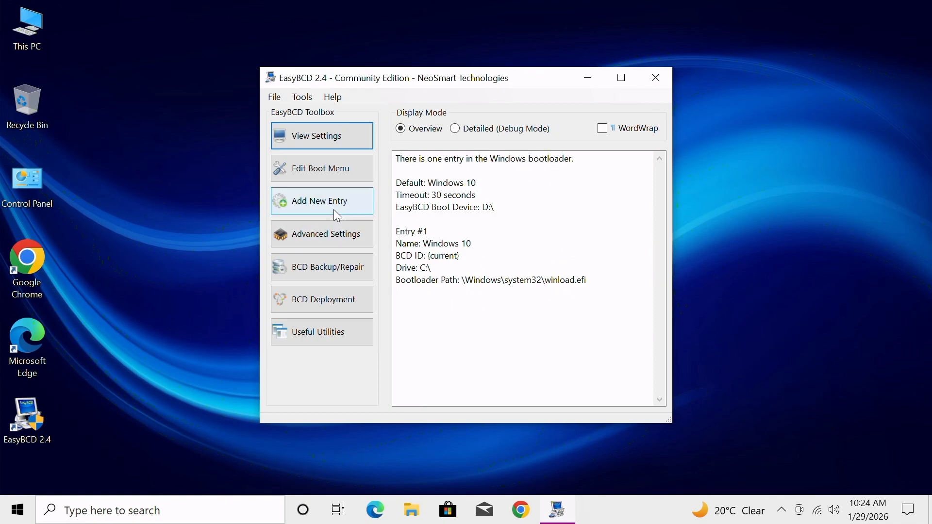
# Add a WinPE boot entry of type WIM Image (Ramdisk) named Win11, using boot.wim from the sources folder on New Volume (D:)
pyautogui.click(316, 202)
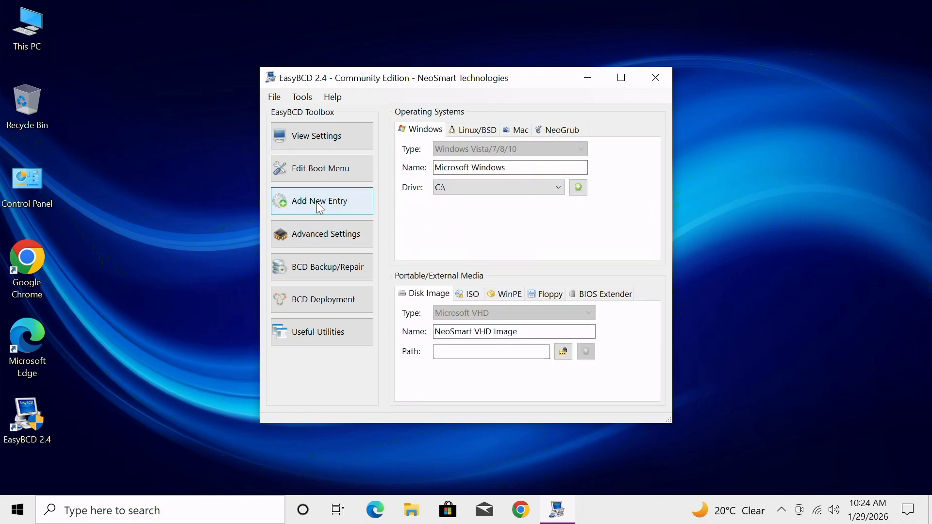
pyautogui.click(505, 296)
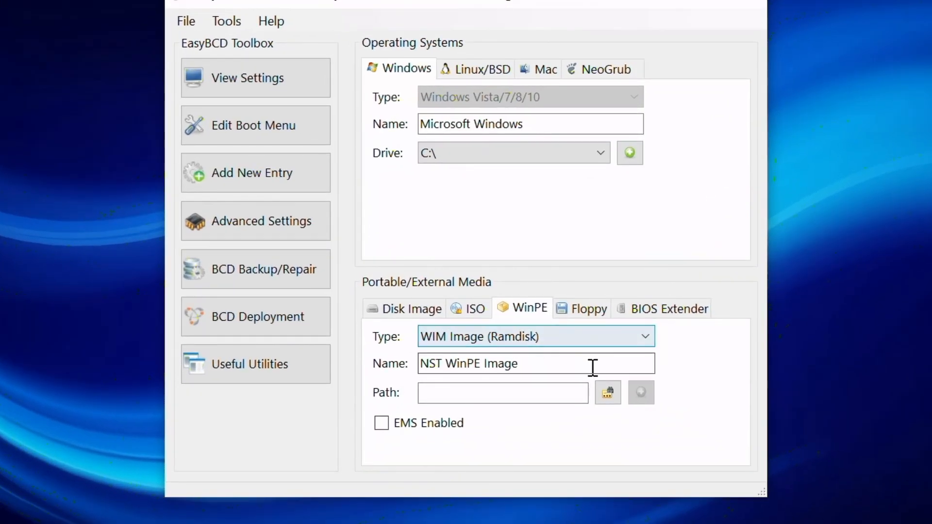
pyautogui.click(608, 395)
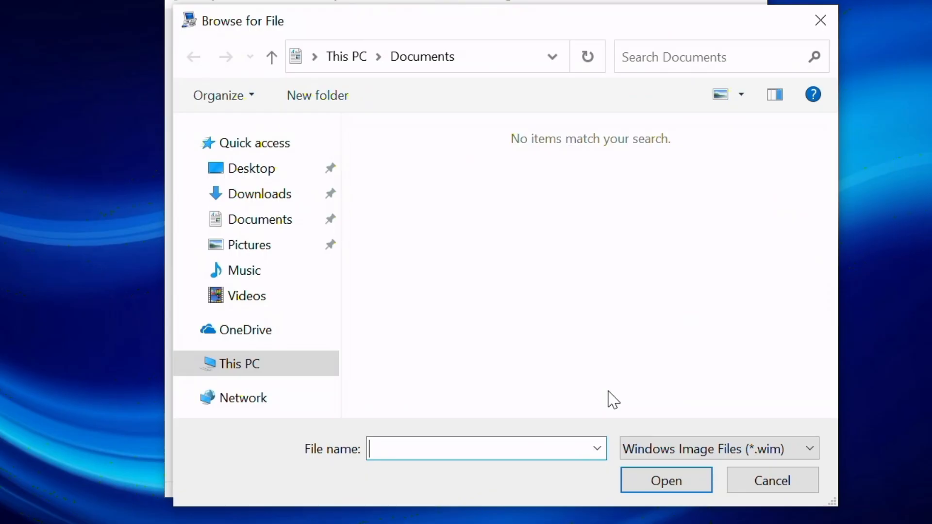
pyautogui.click(249, 374)
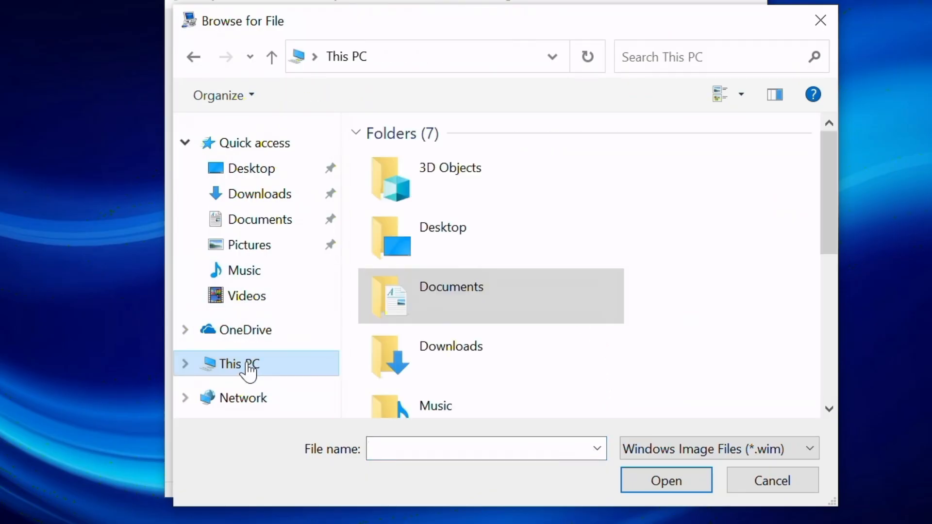
pyautogui.scroll(-5, 518, 306)
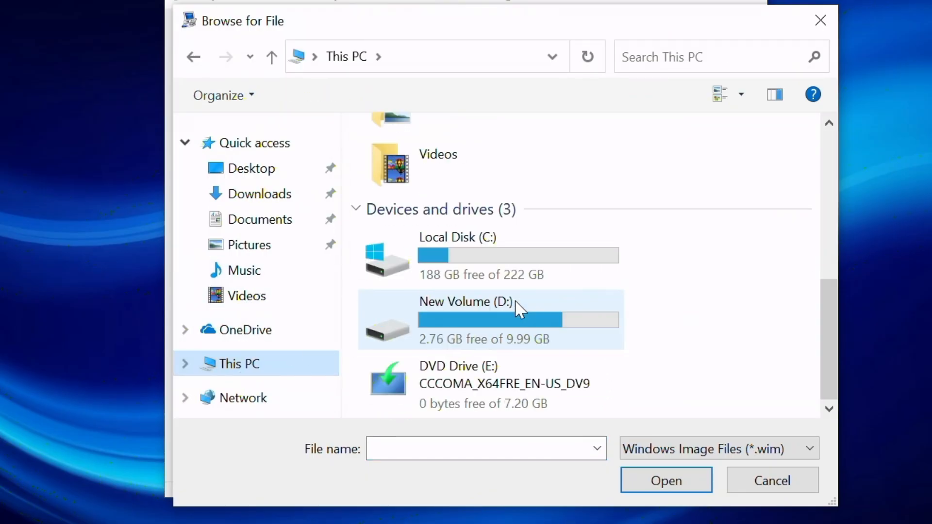
pyautogui.doubleClick(483, 333)
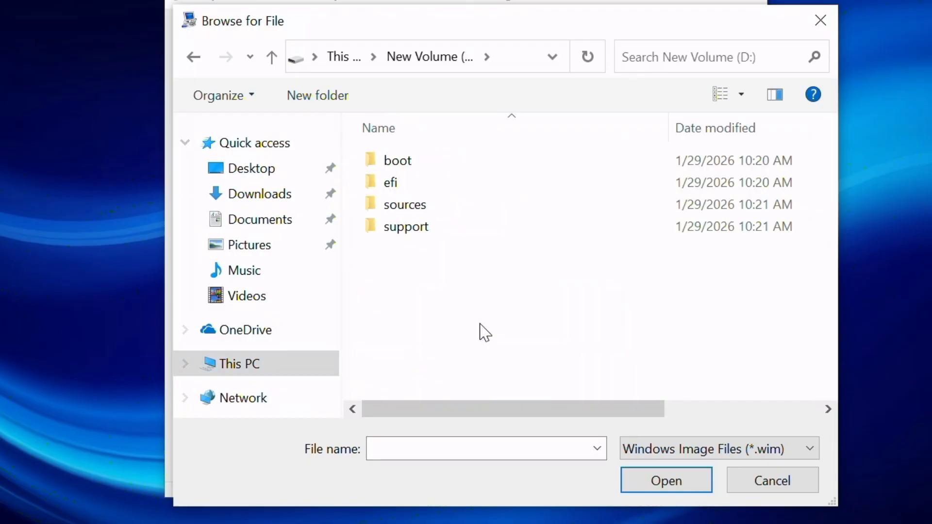
pyautogui.click(395, 212)
pyautogui.doubleClick(395, 209)
pyautogui.scroll(-2, 519, 265)
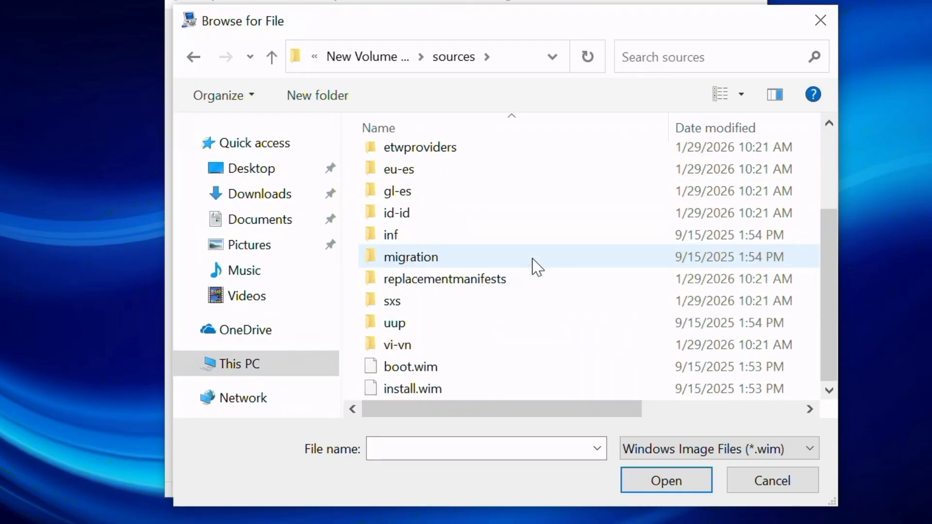
pyautogui.click(420, 374)
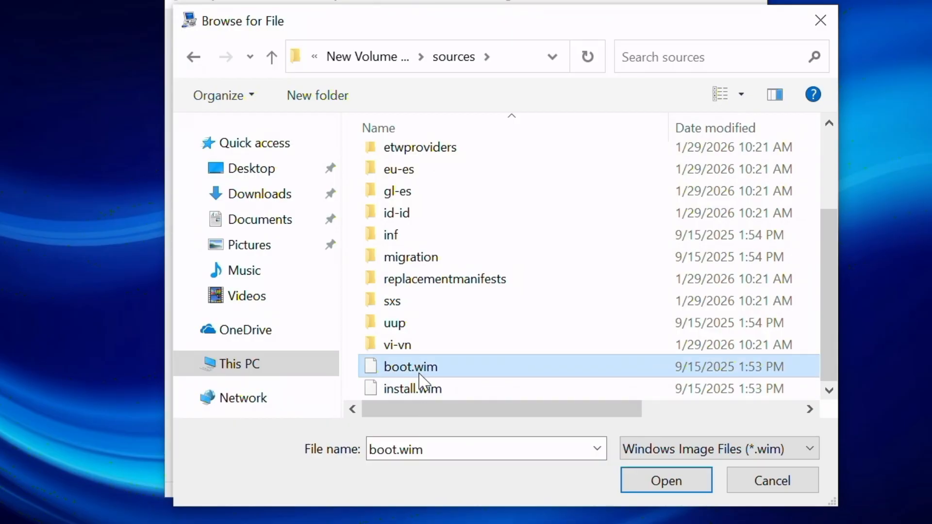
pyautogui.click(663, 485)
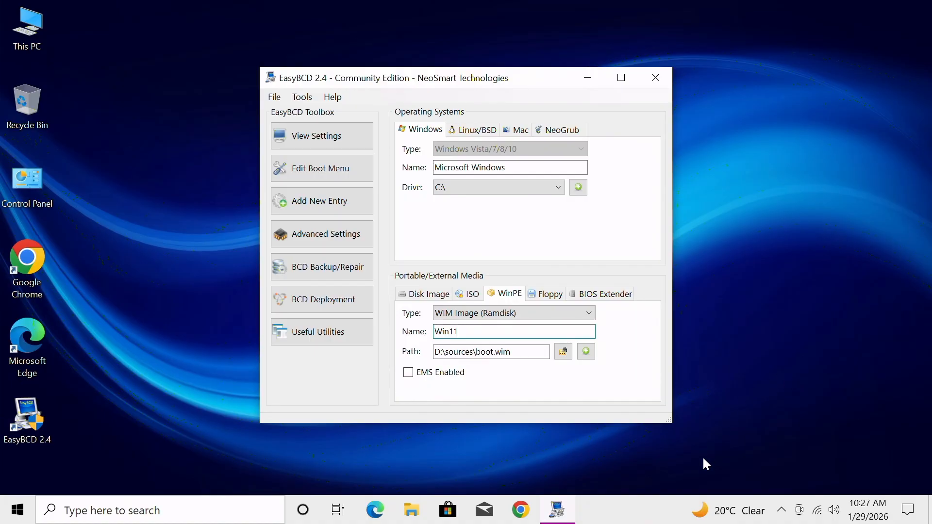
pyautogui.click(587, 353)
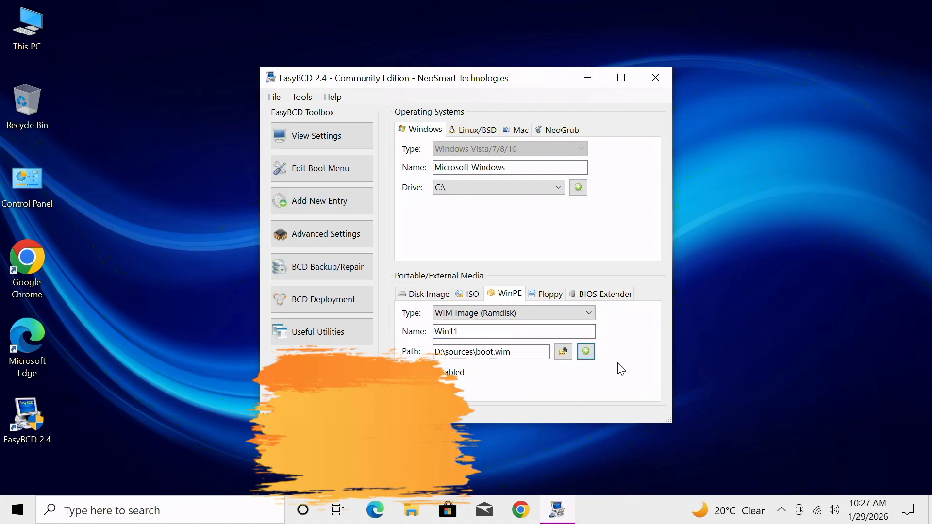
# Set the boot menu to wait for user selection, save the settings, and close EasyBCD without donating
pyautogui.click(330, 172)
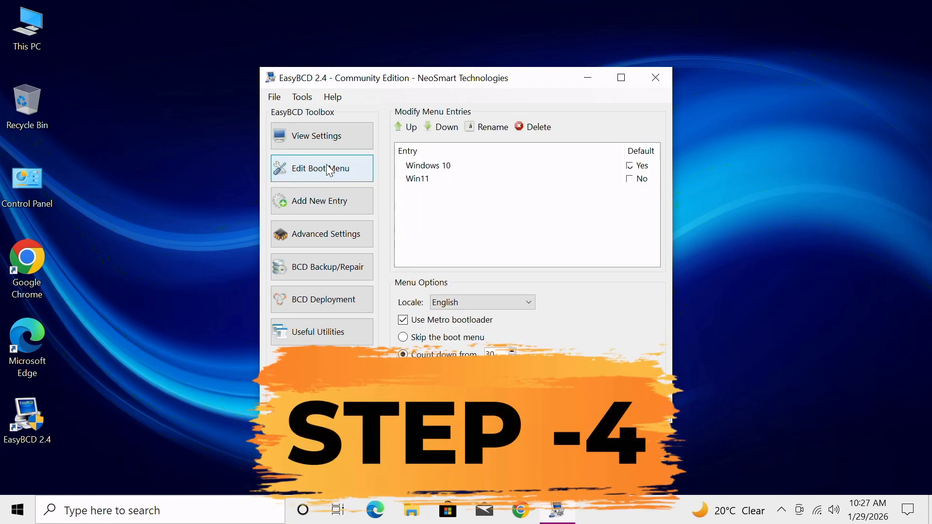
pyautogui.click(436, 166)
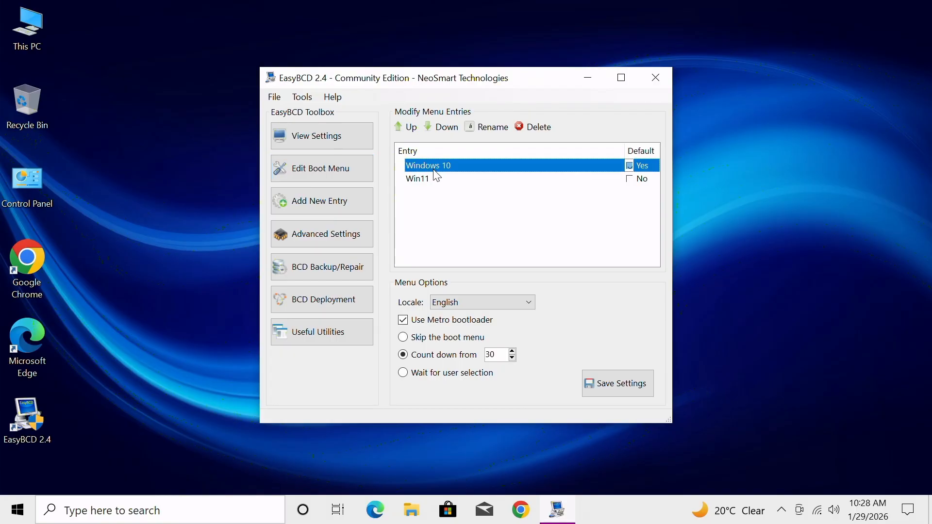
pyautogui.click(427, 180)
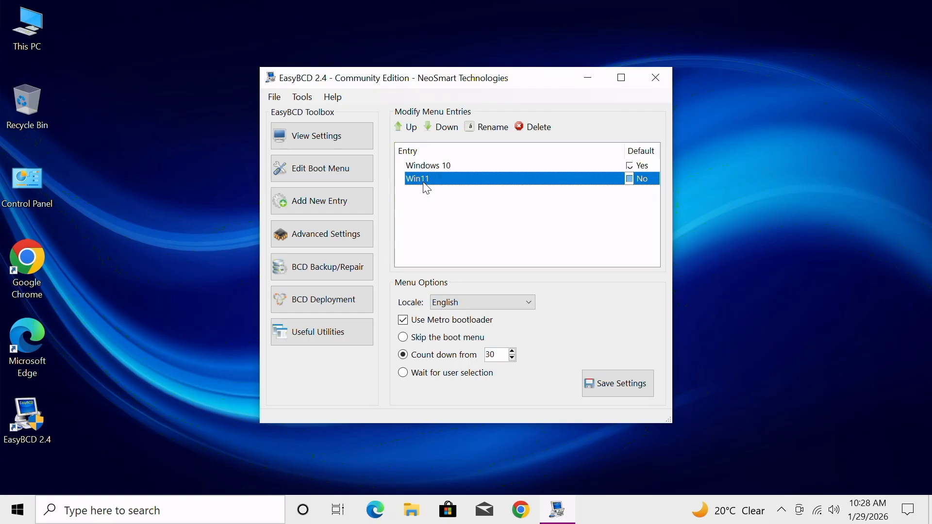
pyautogui.click(428, 373)
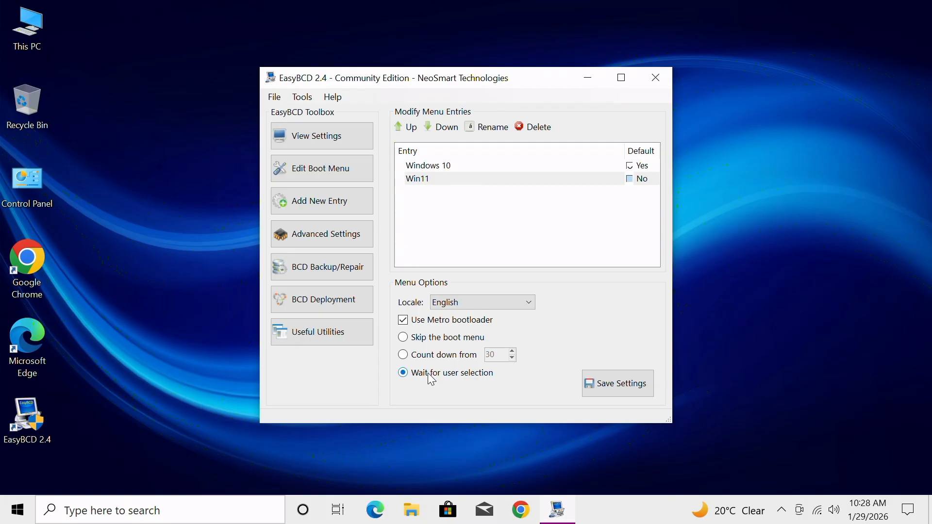
pyautogui.click(619, 385)
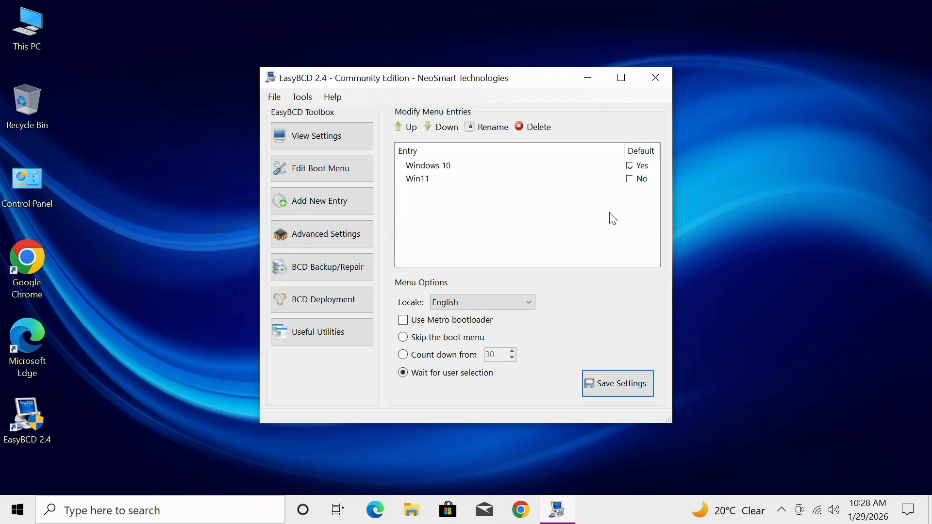
pyautogui.click(660, 78)
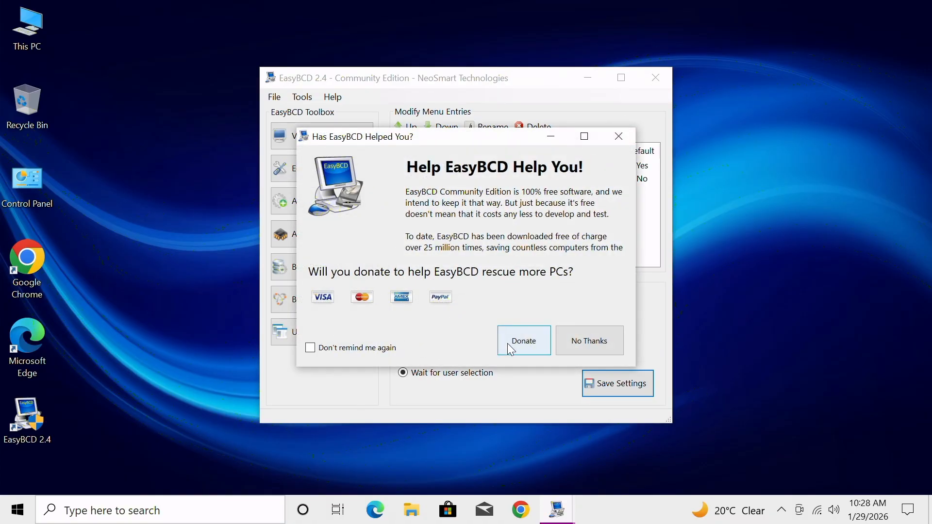
pyautogui.click(585, 344)
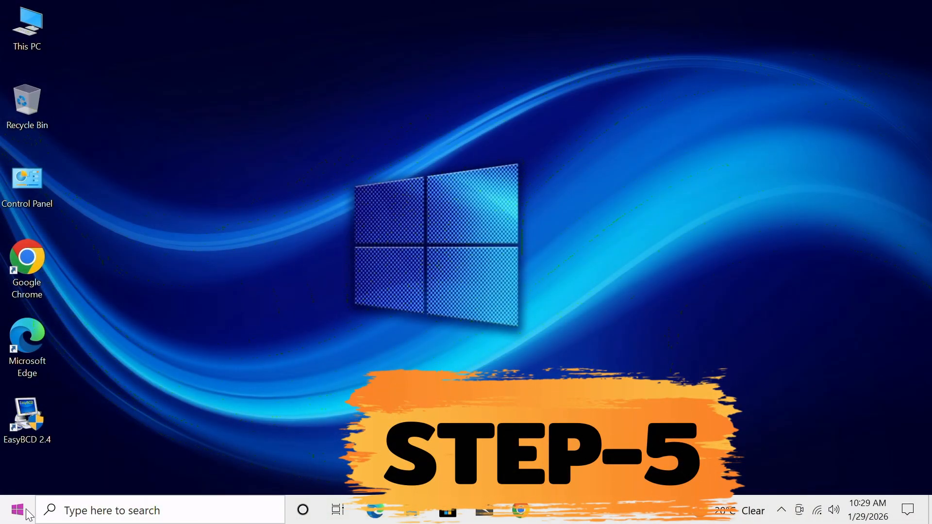
# Restart the computer and boot into the Win11 entry from the operating system selection screen
pyautogui.click(17, 510)
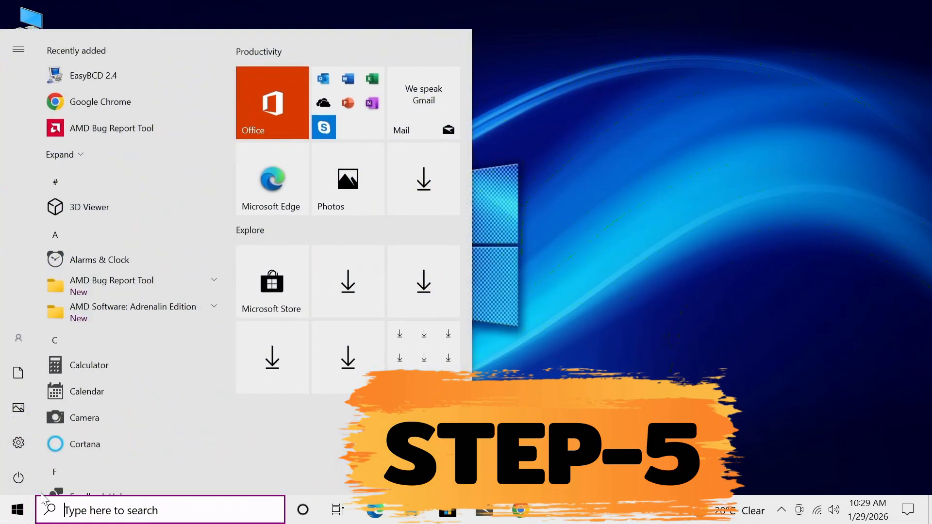
pyautogui.click(50, 478)
pyautogui.click(61, 437)
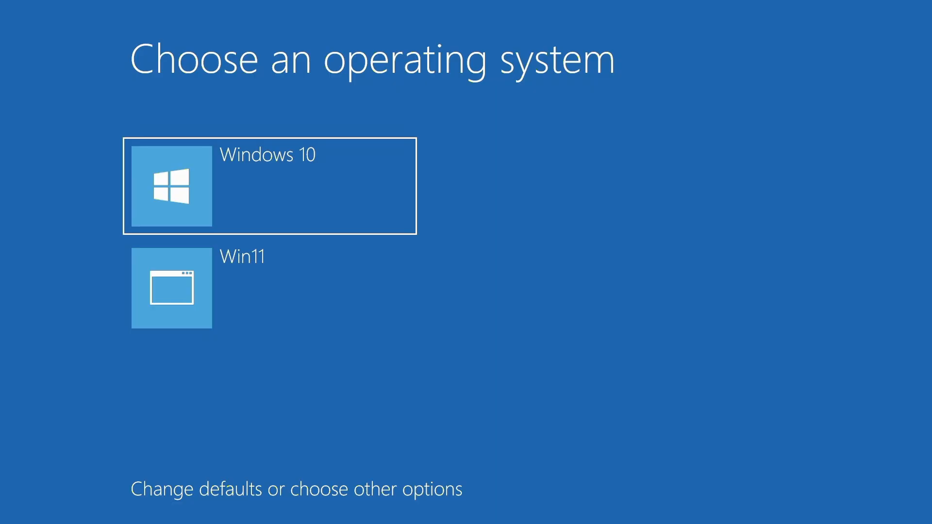
pyautogui.press('Down')
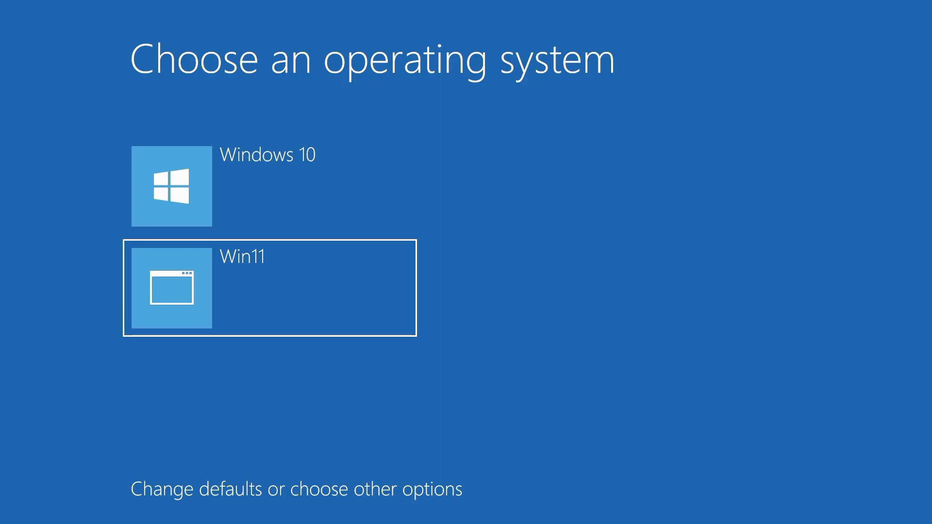
pyautogui.press('Return')
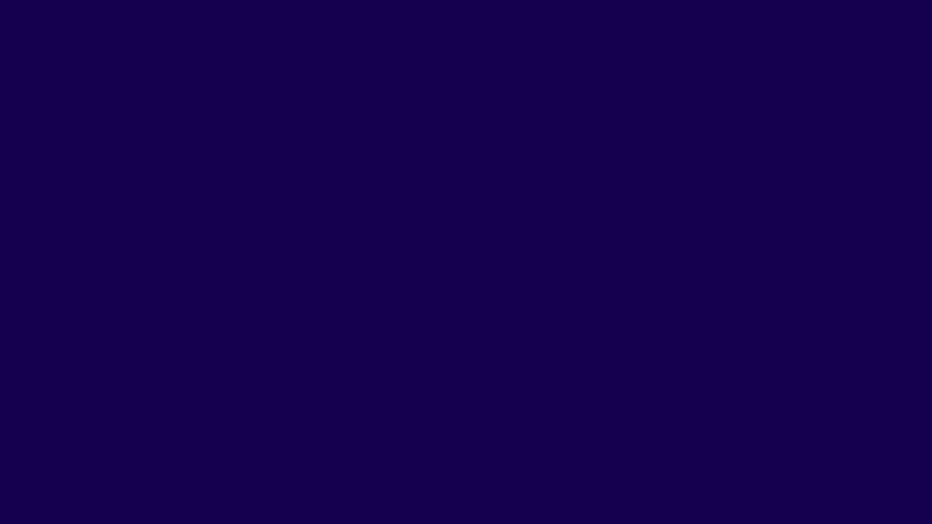
# Proceed through the initial Windows 11 Setup pages to the selection of the install location
pyautogui.click(585, 377)
pyautogui.click(335, 249)
pyautogui.click(593, 377)
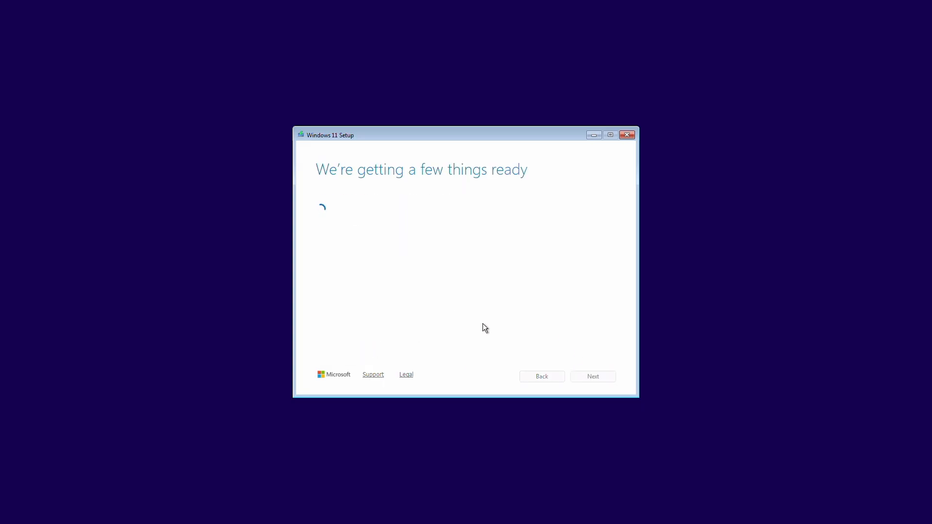
pyautogui.click(359, 269)
pyautogui.click(589, 378)
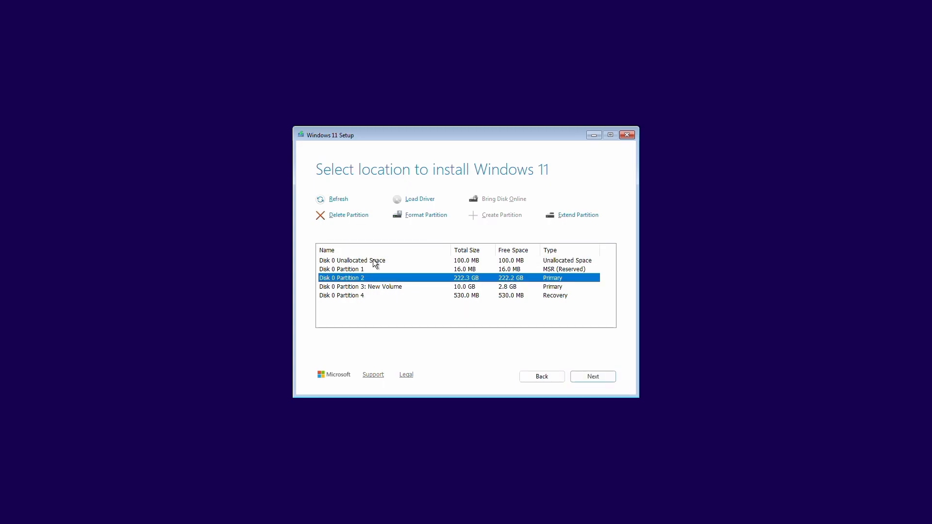
# Delete the MSR and 222.3 GB primary partitions, keeping New Volume and Recovery, and install Windows 11 in the resulting unallocated space
pyautogui.click(360, 270)
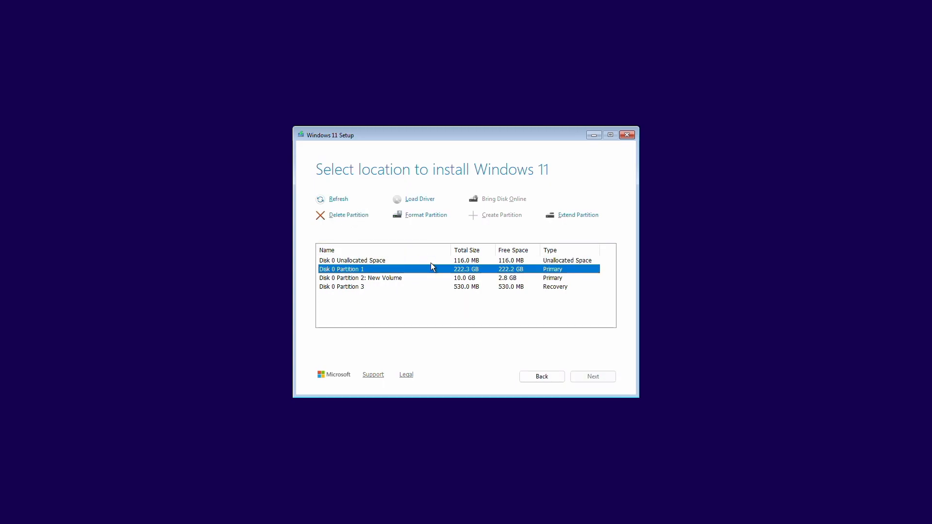
pyautogui.click(362, 262)
pyautogui.click(362, 269)
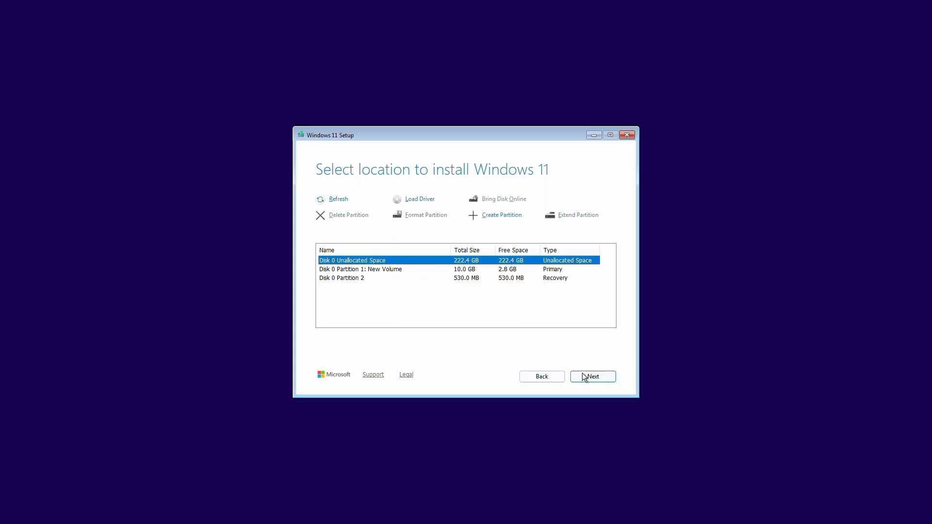
pyautogui.click(593, 377)
pyautogui.click(595, 377)
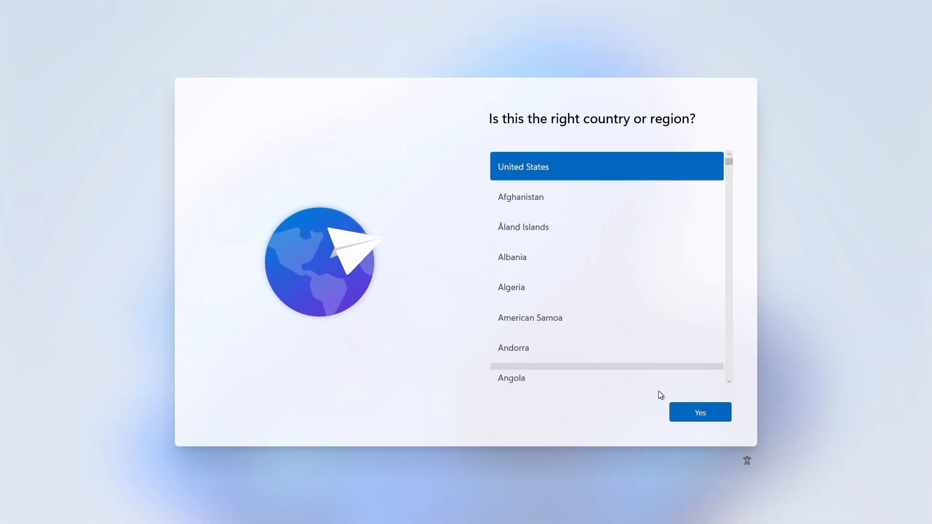
# Complete the first-run setup with United States as region and the US keyboard layout, skipping Game Pass Premium and declining Armoury Crate
pyautogui.click(688, 408)
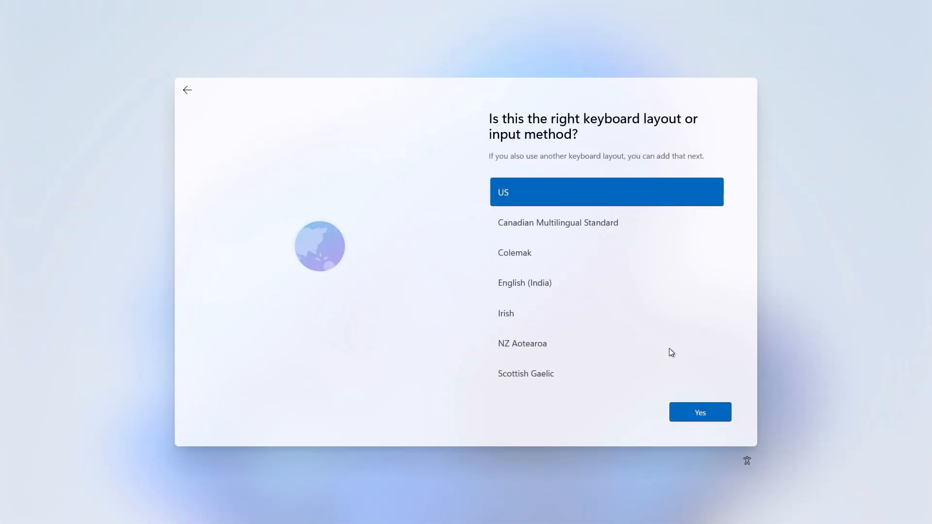
pyautogui.click(692, 412)
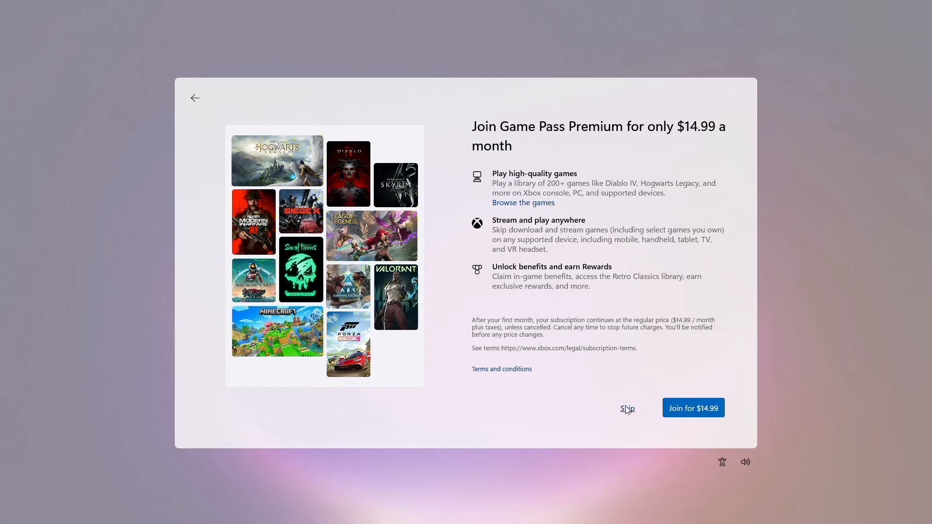
pyautogui.click(628, 409)
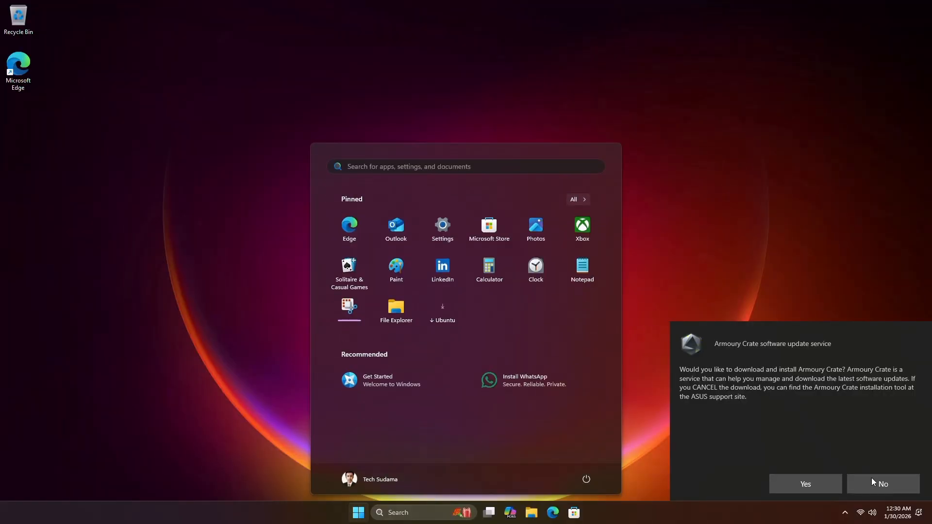
pyautogui.click(879, 483)
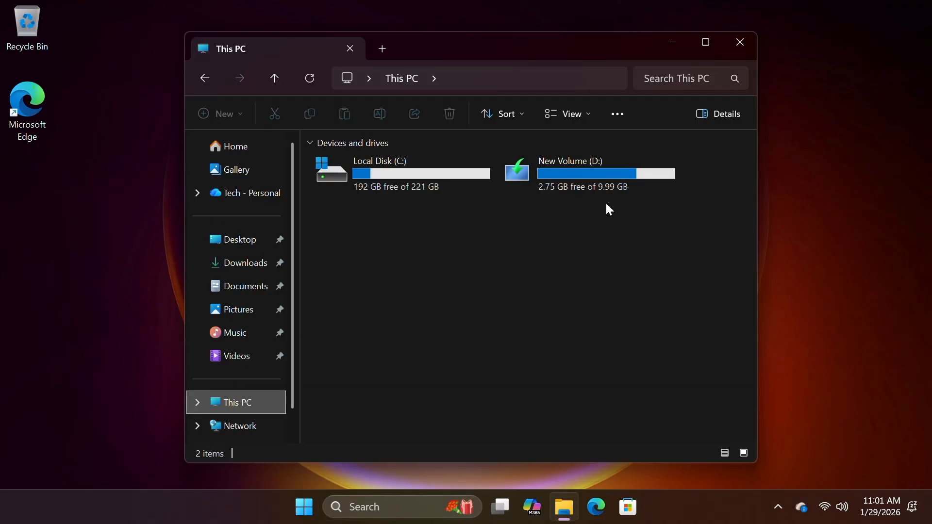
# Remove drive letter D: from New Volume in Disk Management, accepting the warning about programs that rely on it
pyautogui.rightClick(301, 507)
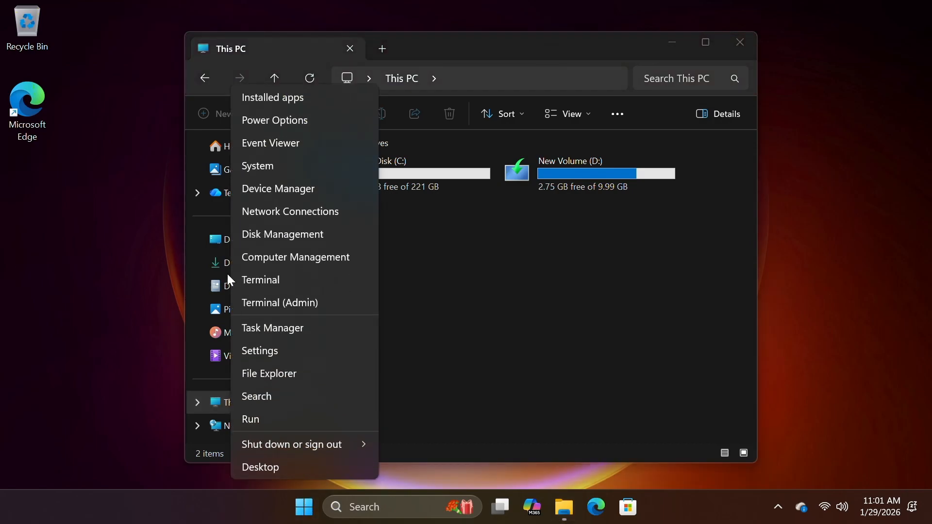
pyautogui.click(276, 240)
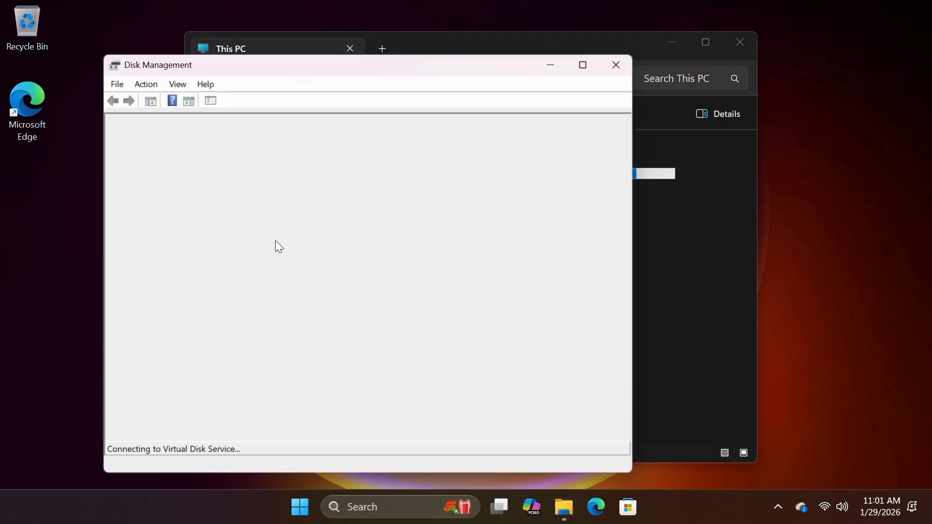
pyautogui.click(512, 336)
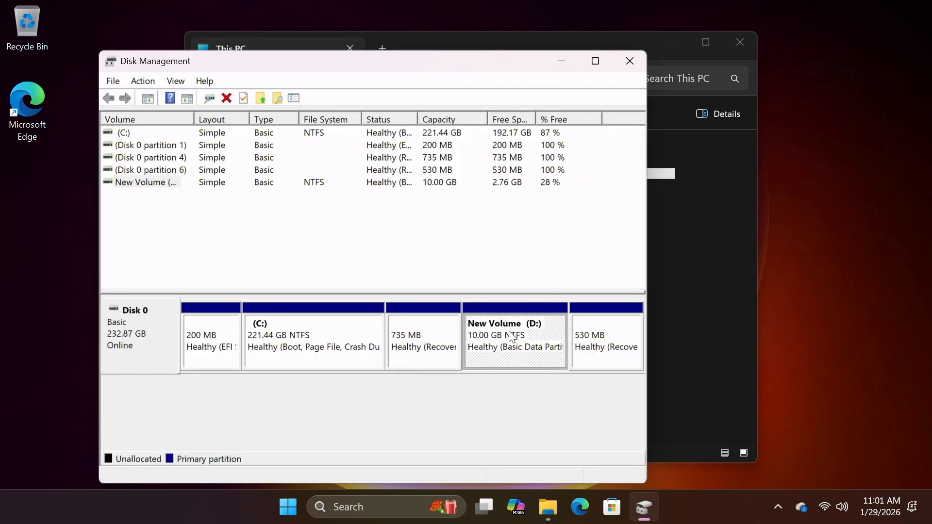
pyautogui.rightClick(512, 336)
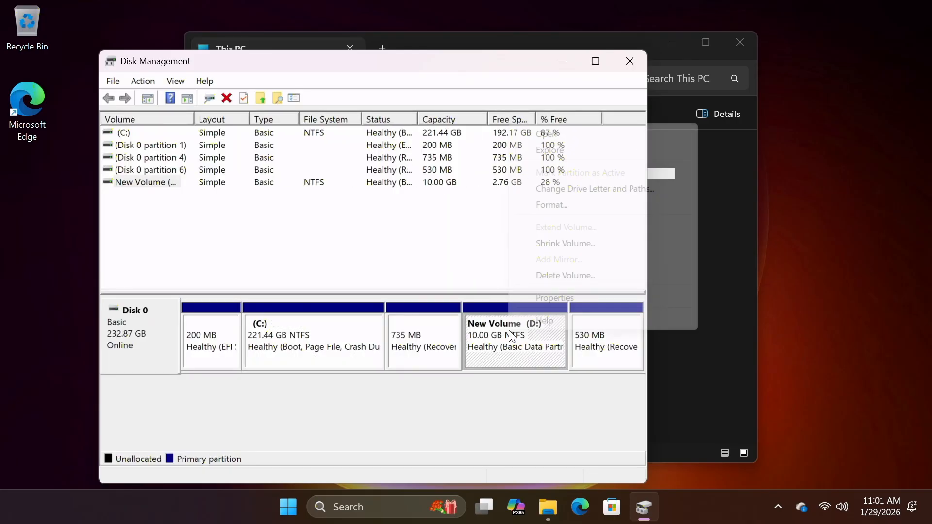
pyautogui.click(569, 193)
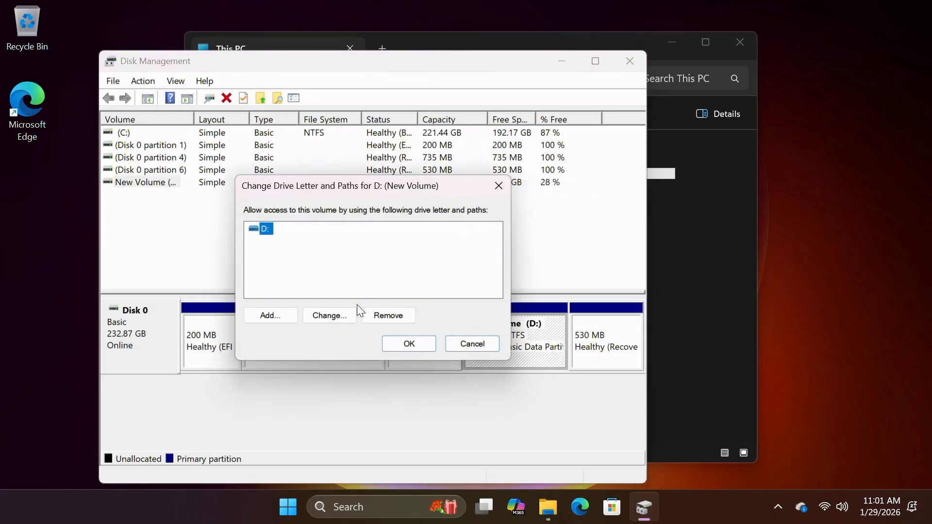
pyautogui.click(394, 316)
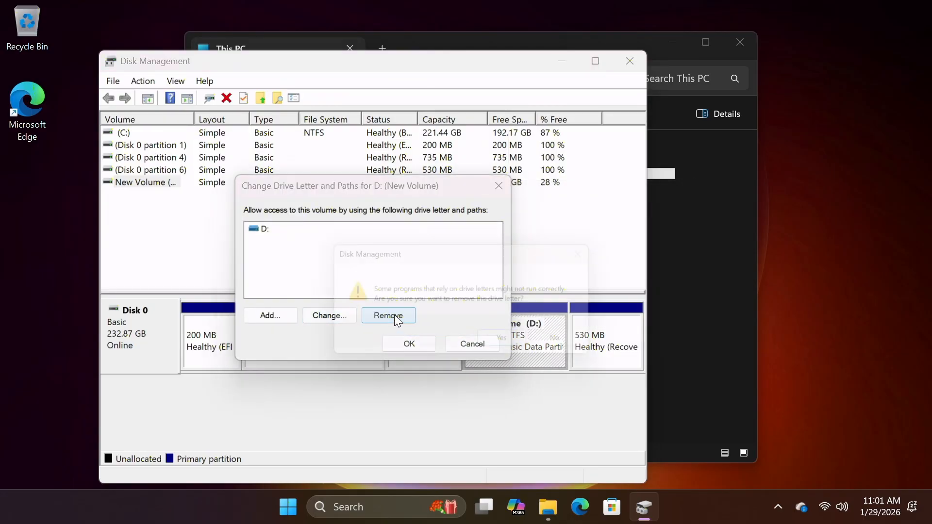
pyautogui.click(516, 348)
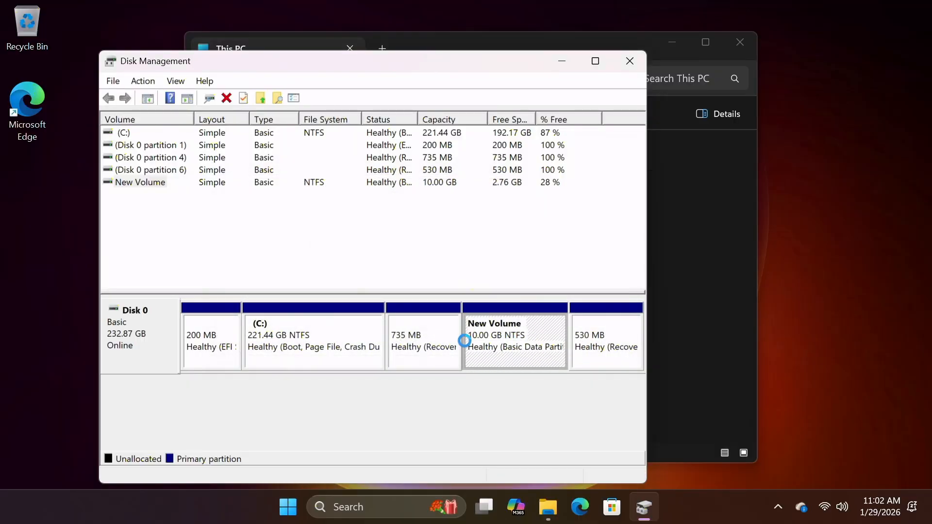
# Check the drives listed in This PC, and close both the file window and Disk Management
pyautogui.click(709, 210)
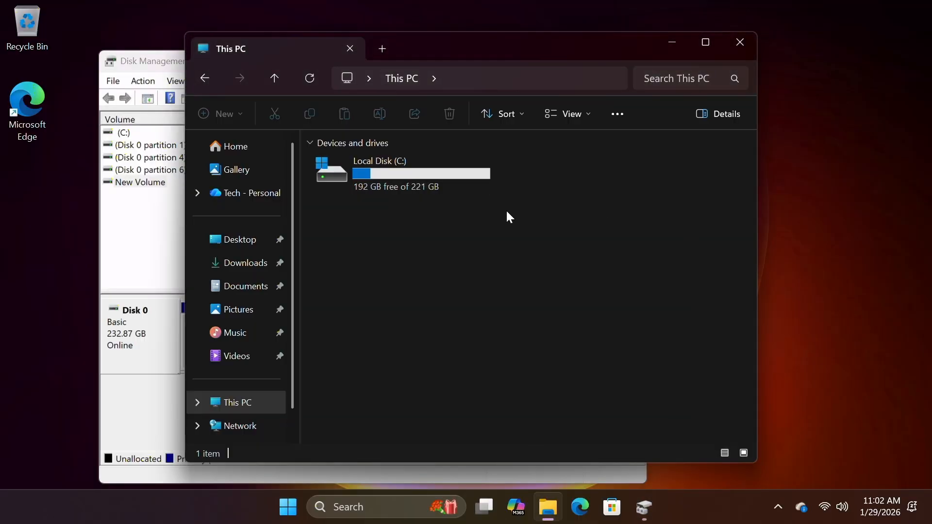
pyautogui.click(739, 43)
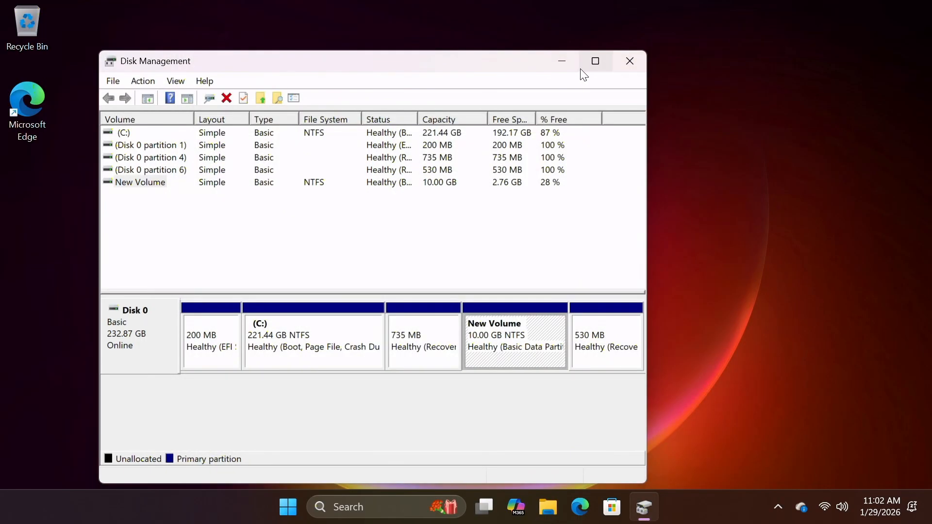
pyautogui.click(632, 62)
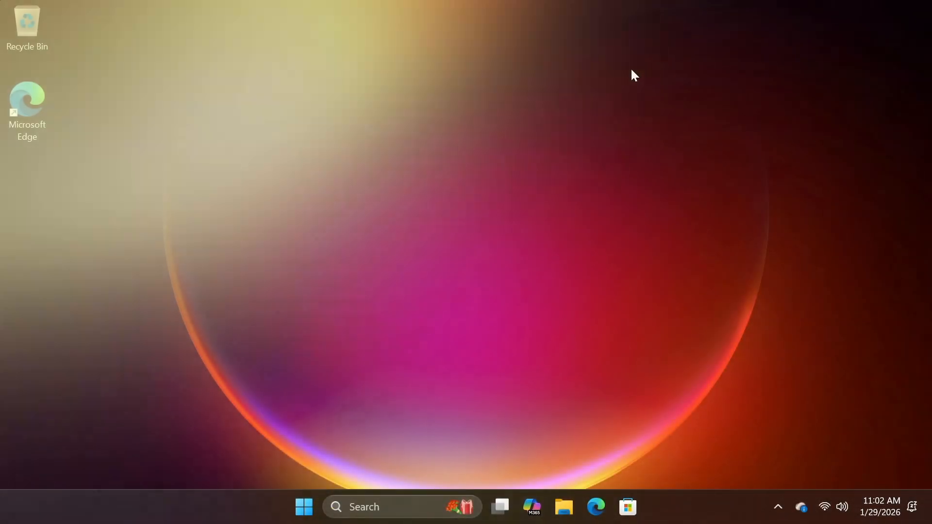